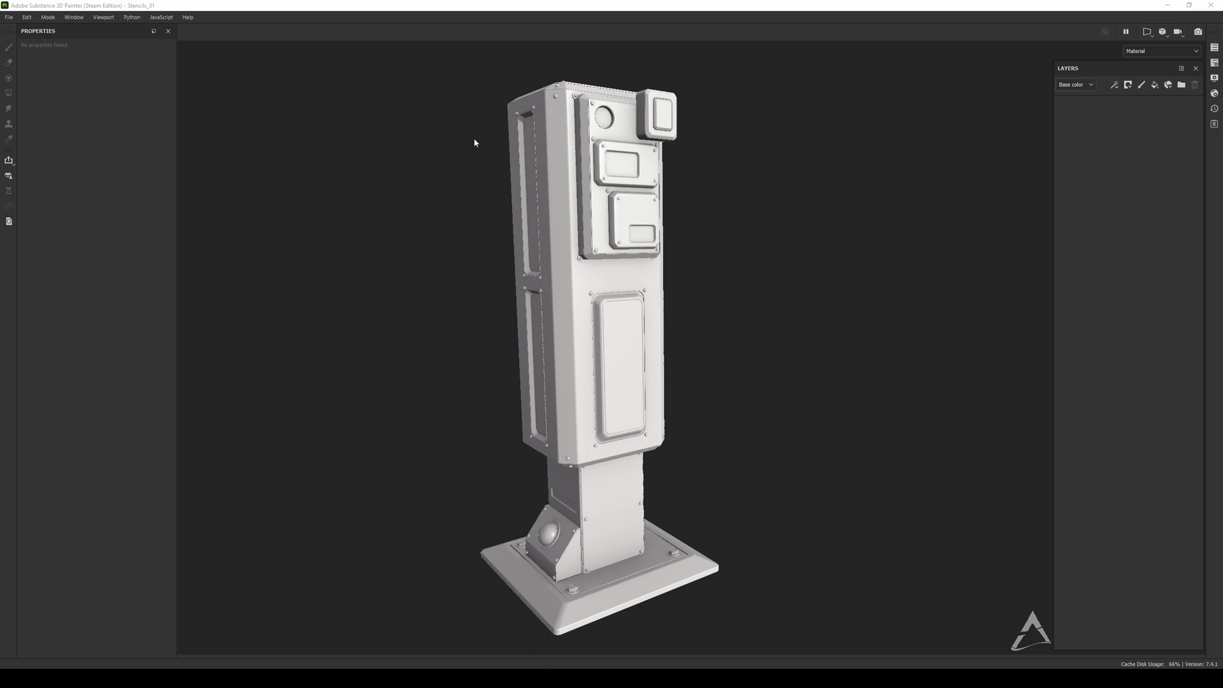
Step: Add a fill layer and set its base color to dark grey
left_click_drag(575, 192, 602, 157, "alt")
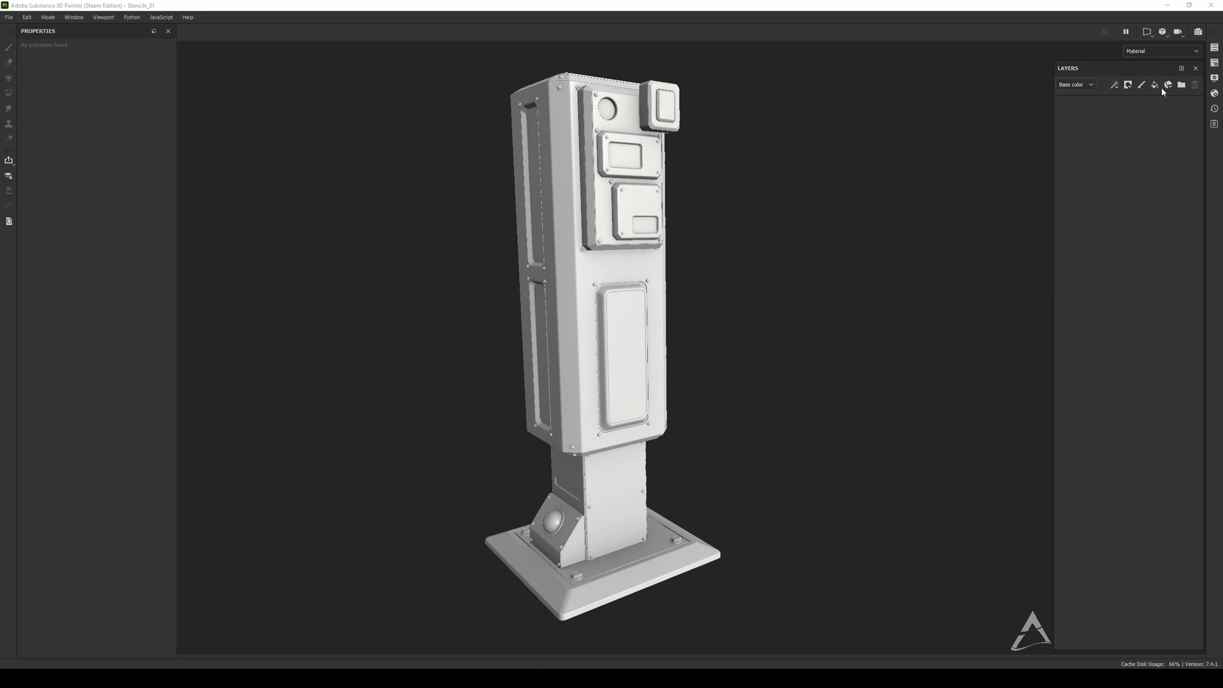
left_click(1155, 85)
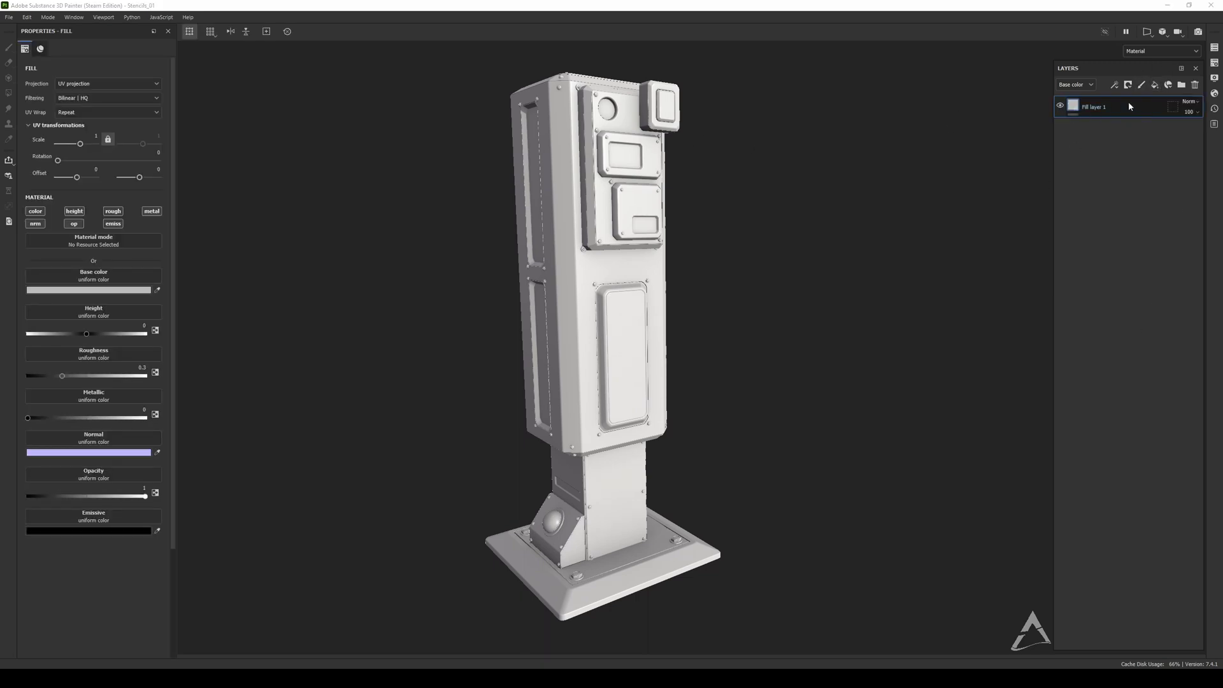
left_click(112, 290)
left_click_drag(128, 362, 85, 377)
left_click(236, 299)
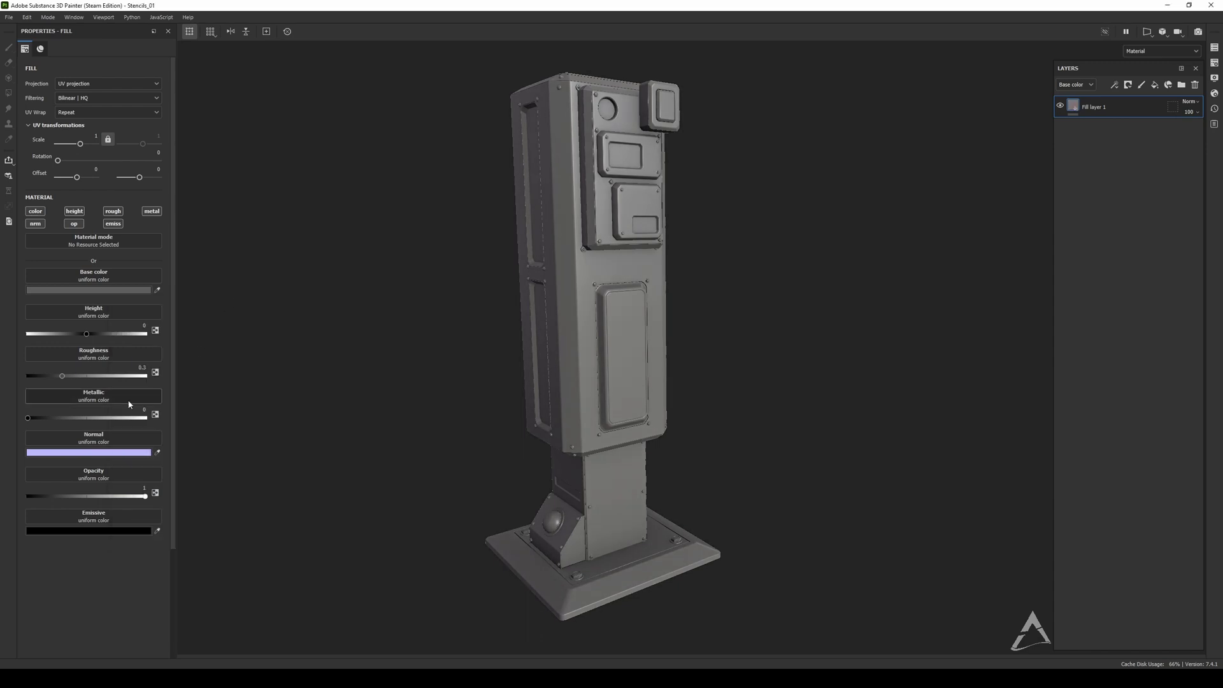
Step: Set the dark grey fill layer's metallic to 1 and its roughness to about 0.5
left_click_drag(74, 418, 151, 418)
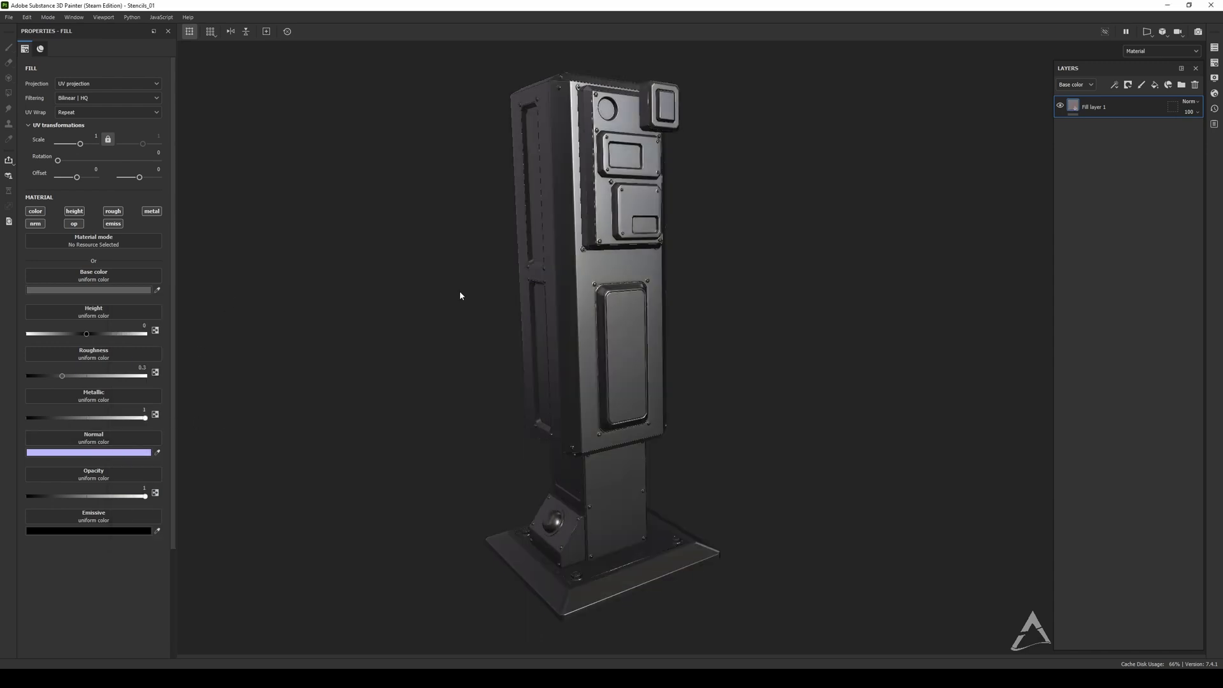
left_click_drag(548, 267, 387, 255, "alt")
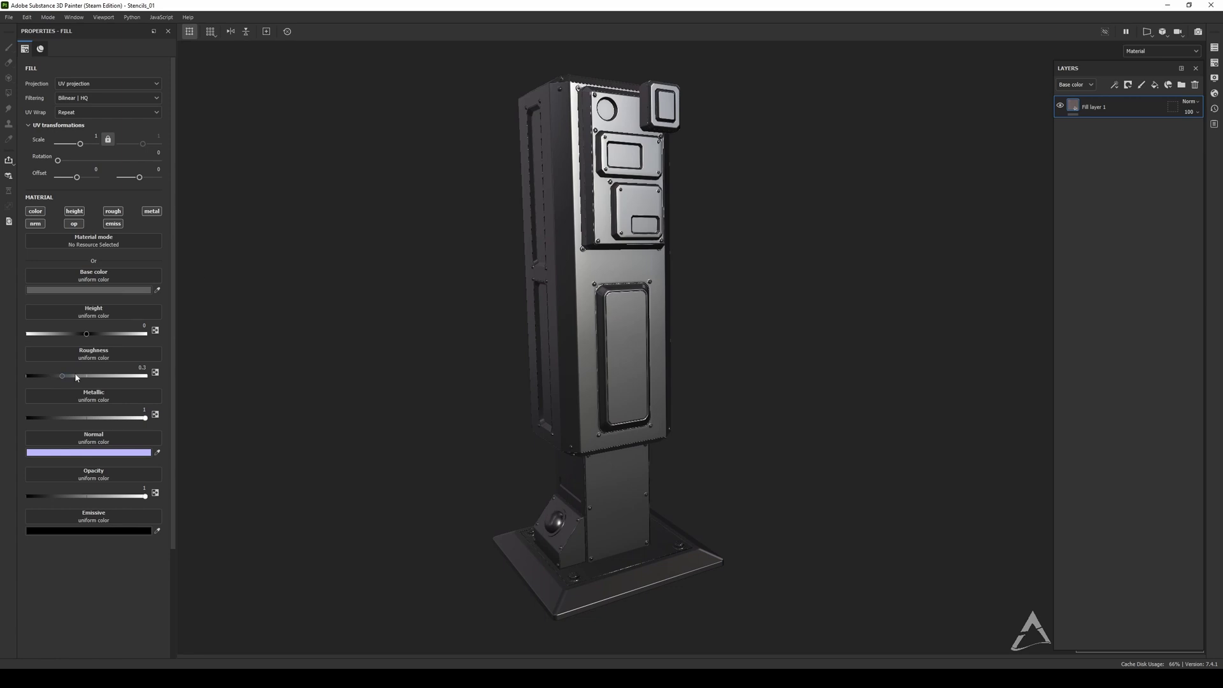
left_click_drag(76, 377, 87, 377)
mouse_move(526, 251)
left_mouse_down("alt")
mouse_move(508, 226)
mouse_move(521, 233)
left_mouse_up("alt")
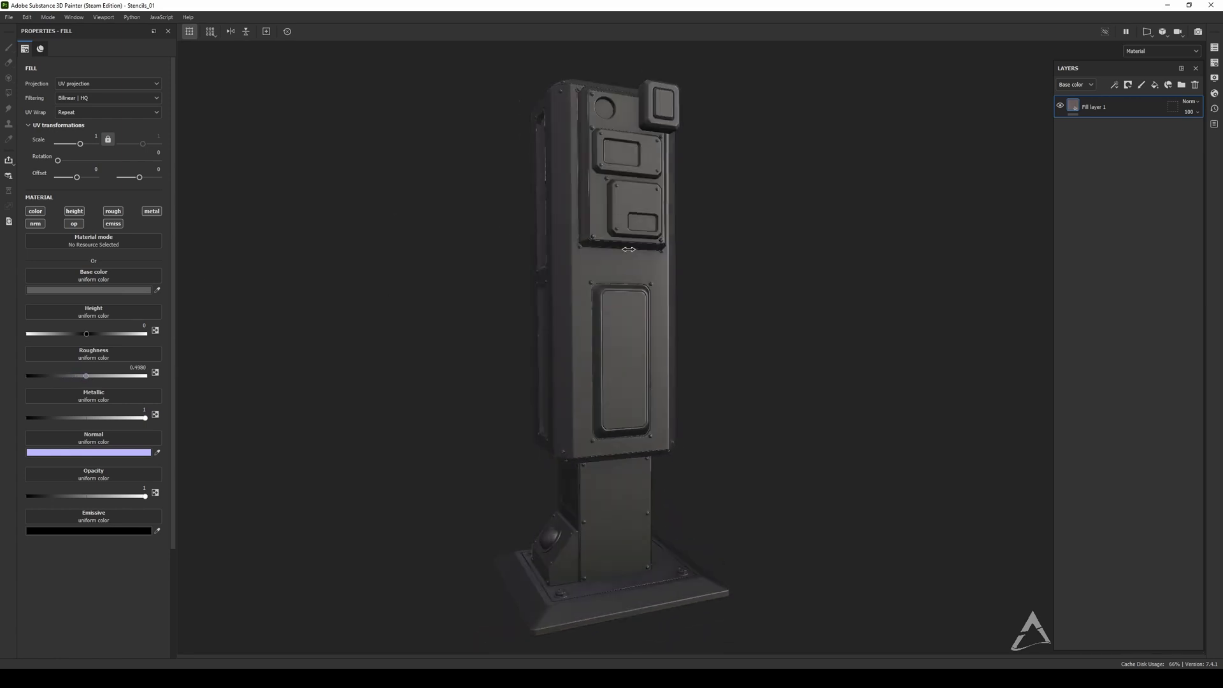
Step: Add a second fill layer above the metal one, with a black mask and a paint effect on that mask
scroll(620, 262, "up", 3)
left_click_drag(620, 261, 674, 261, "alt")
left_click_drag(609, 299, 606, 226, "alt")
scroll(684, 265, "down", 3)
left_click_drag(684, 265, 603, 280, "alt")
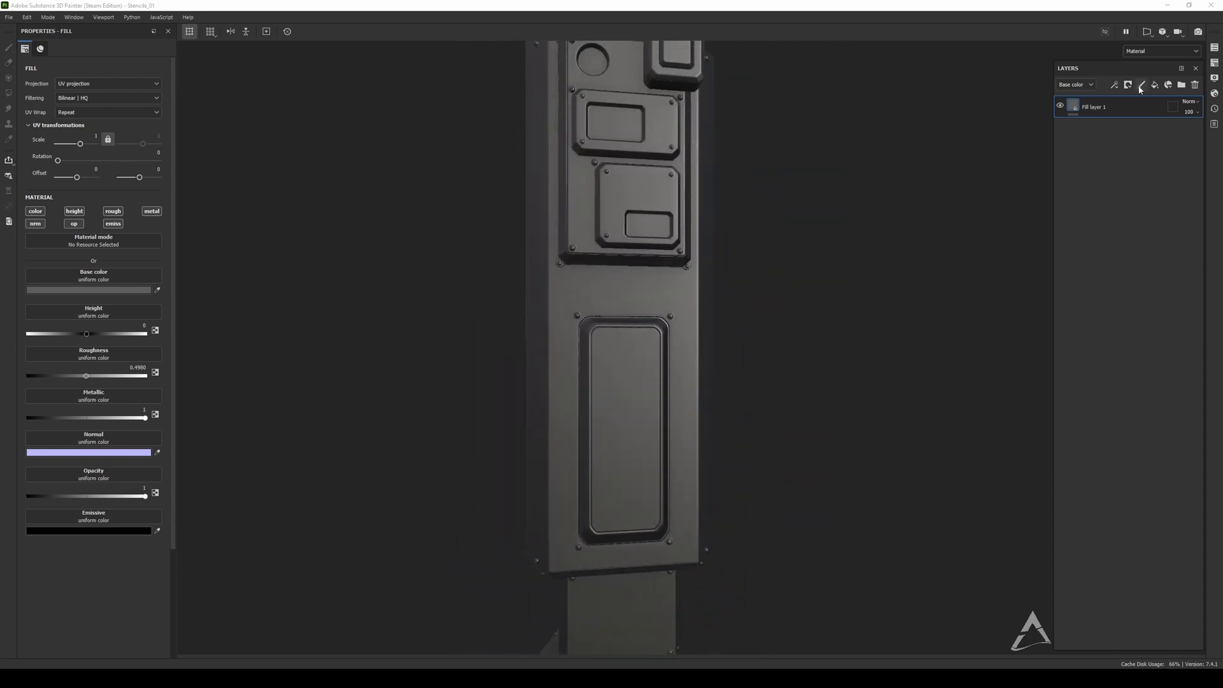
left_click(1155, 86)
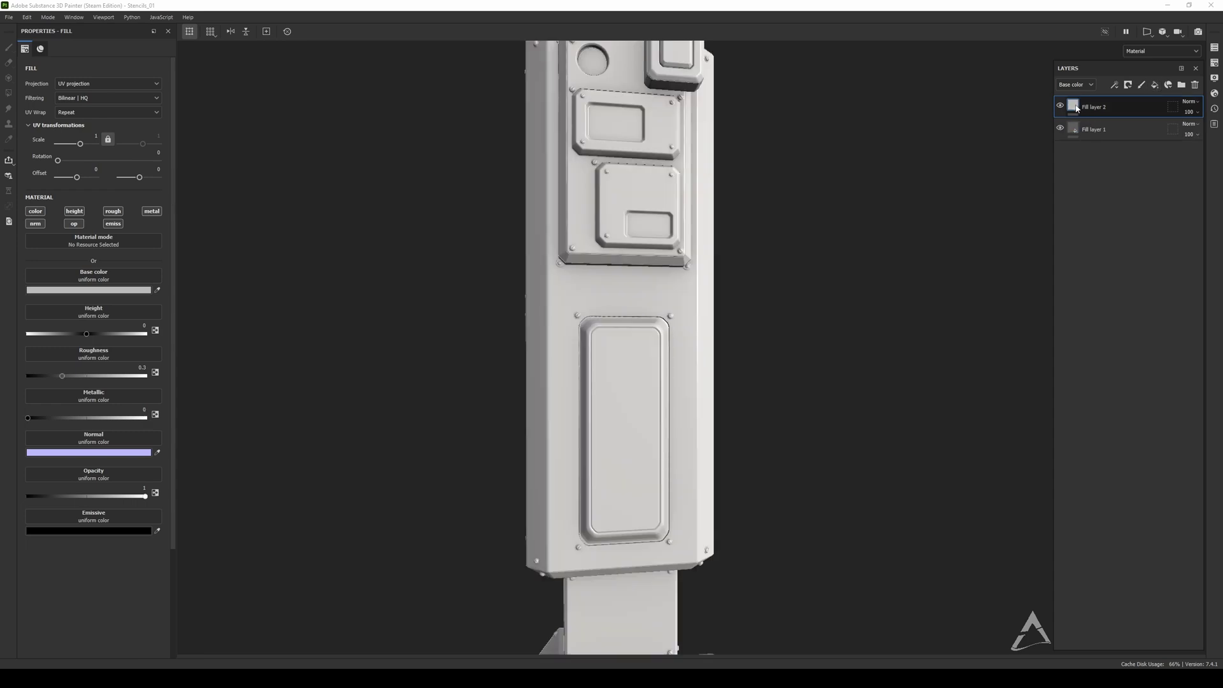
right_click(1077, 108)
left_click(1108, 132)
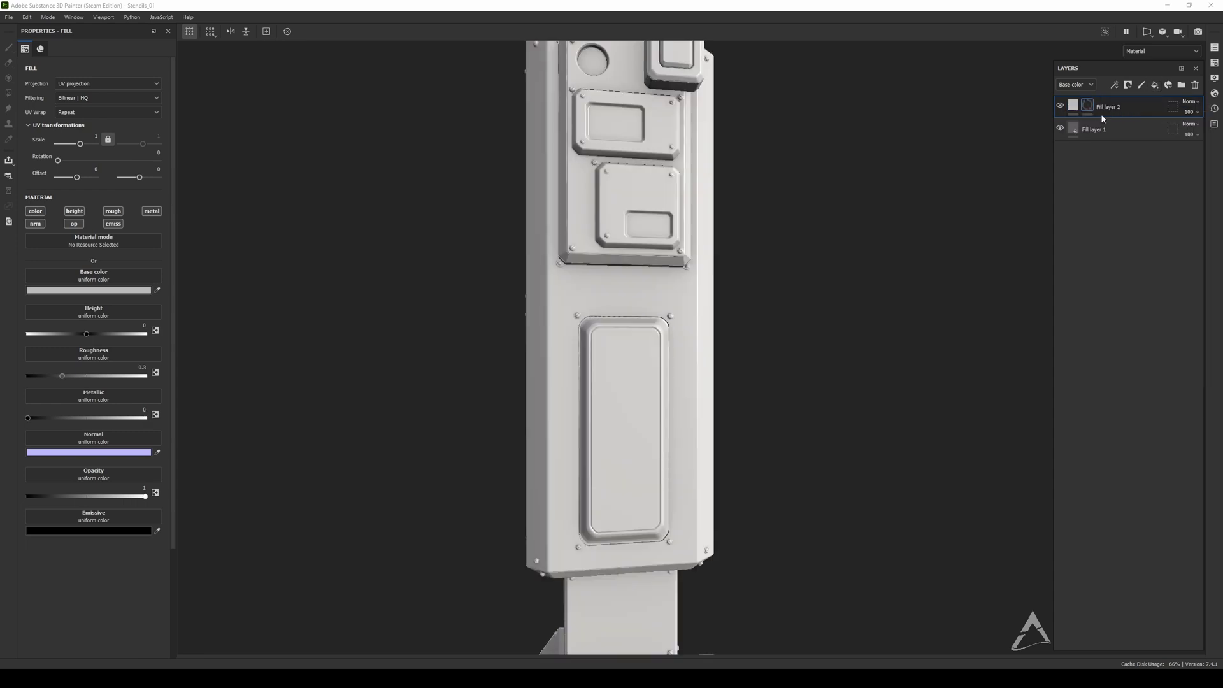
right_click(1091, 108)
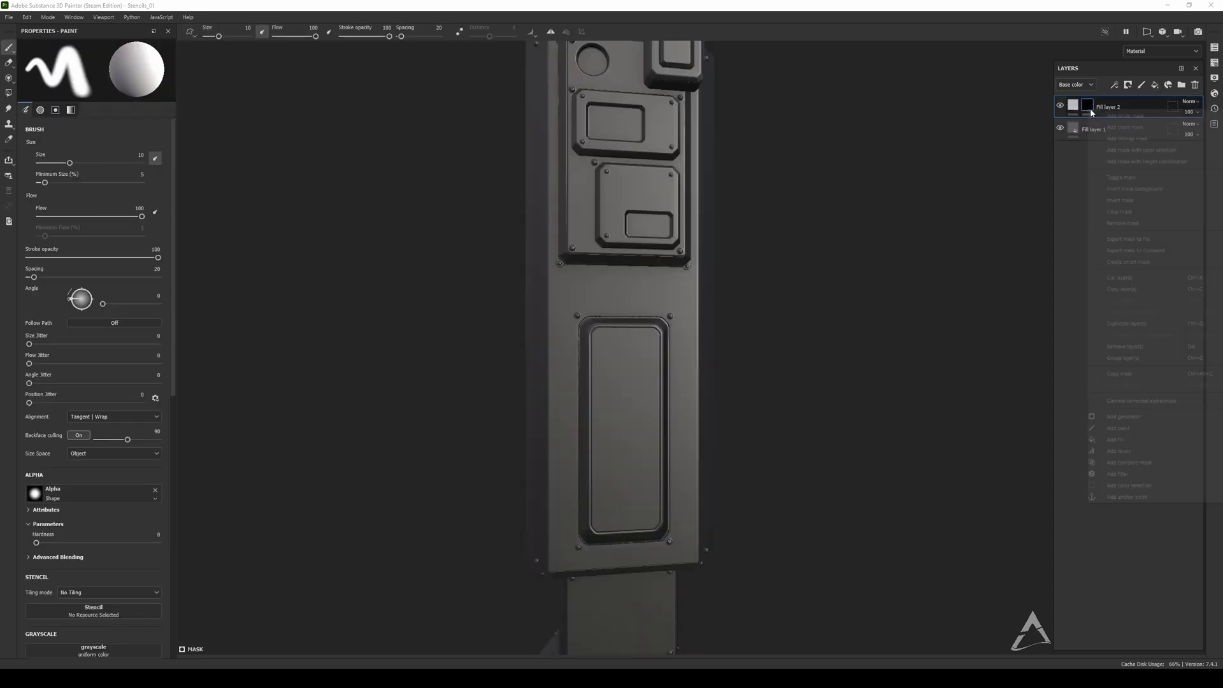
left_click(1120, 429)
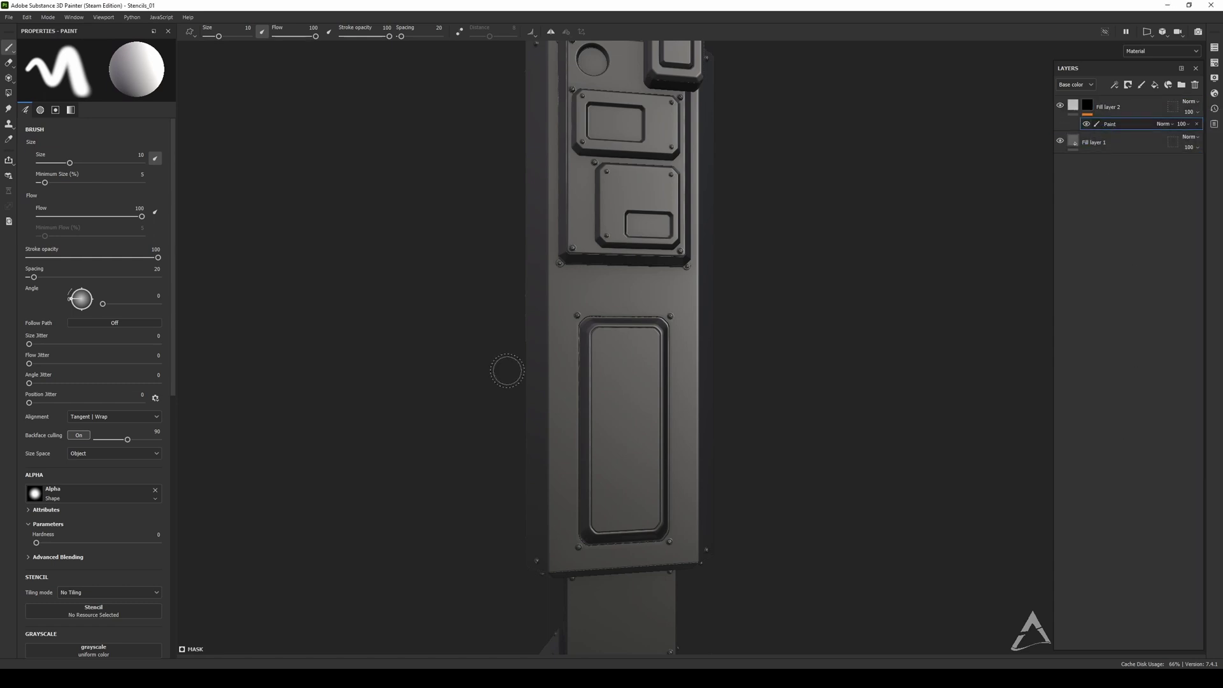
Step: Load Metal-53 from the Metalic Stencils 1 saved search as the brush's stencil
scroll(81, 218, "down", 7)
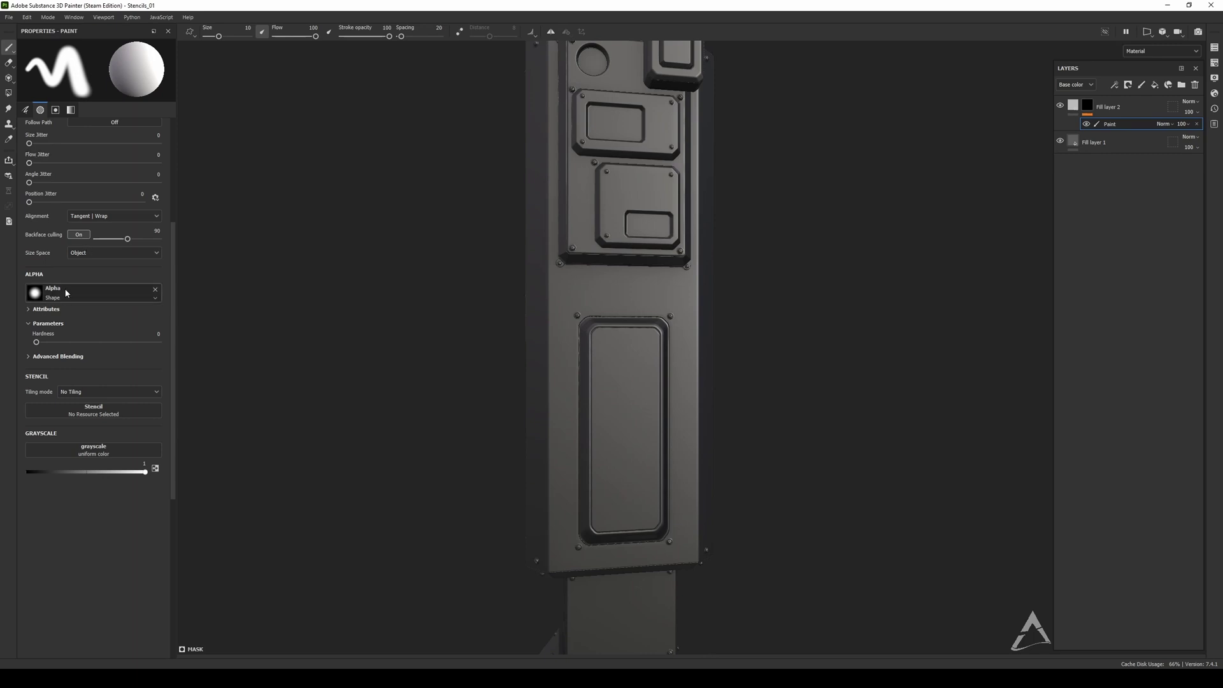
scroll(66, 293, "up", 7)
scroll(75, 425, "down", 5)
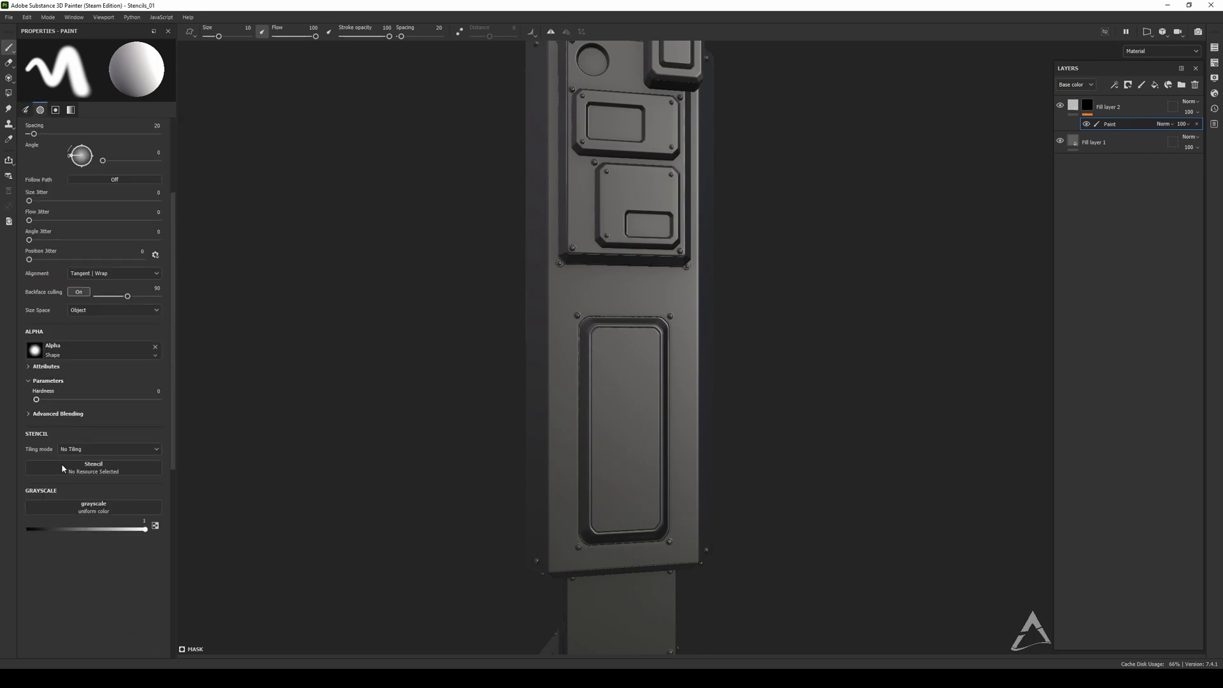
left_click_drag(1221, 75, 820, 86)
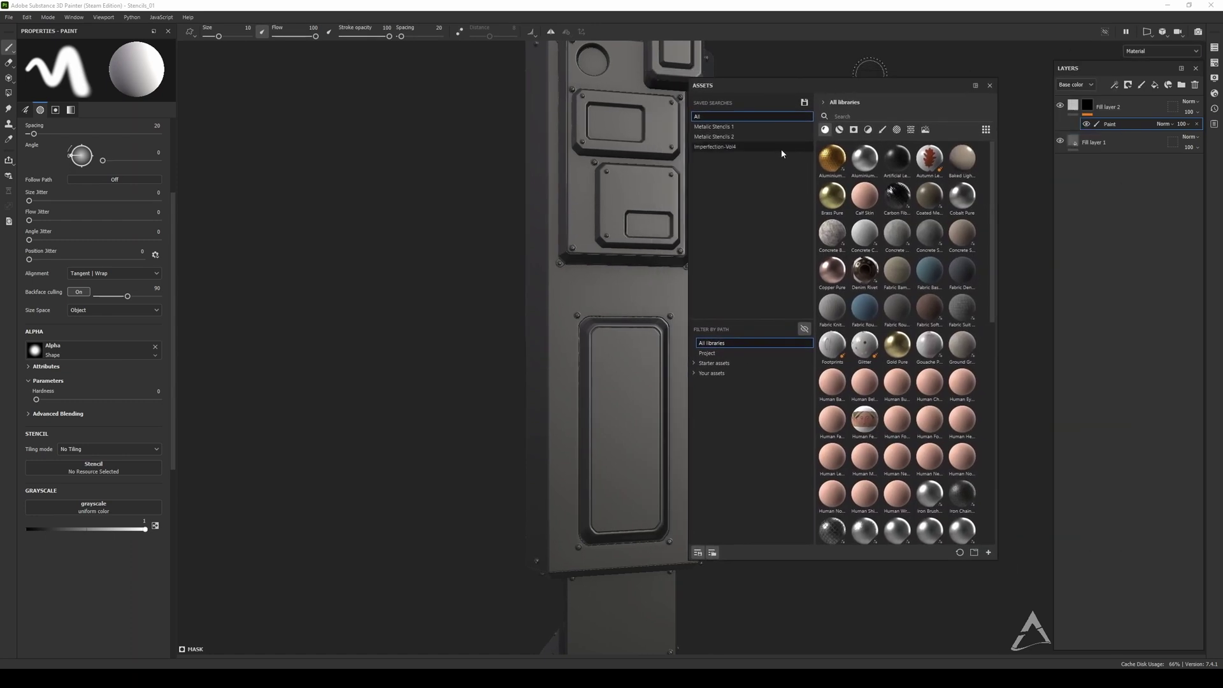
left_click(735, 136)
left_click(728, 127)
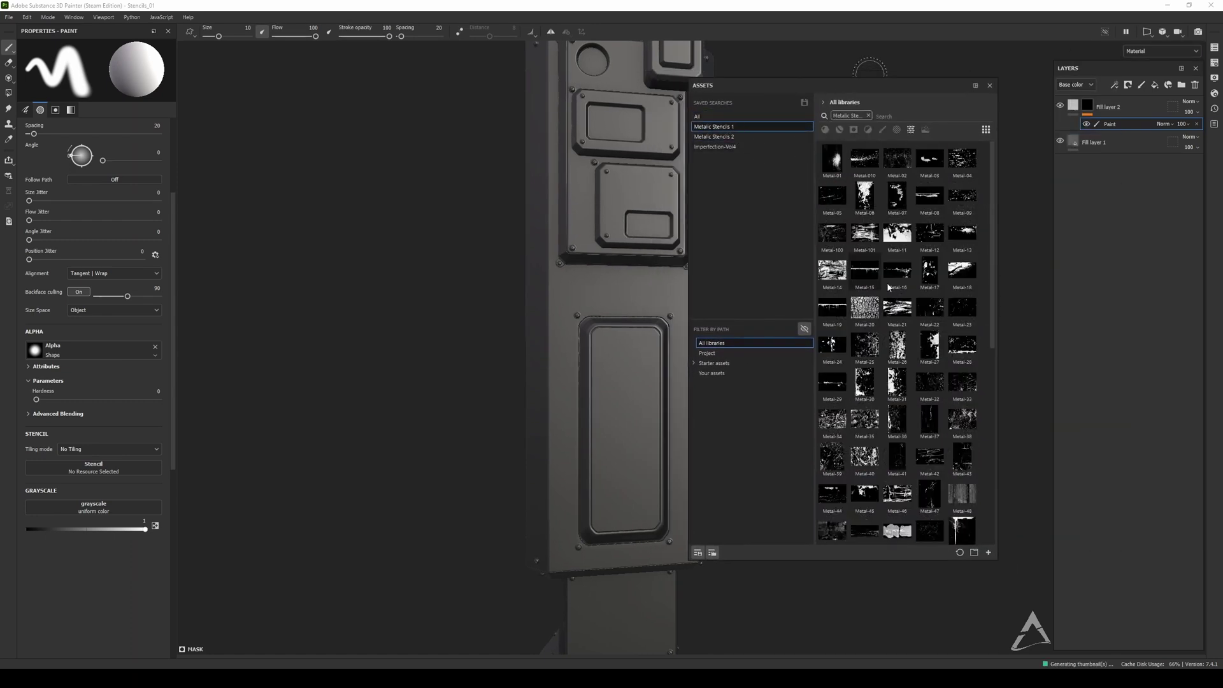
scroll(898, 338, "down", 5)
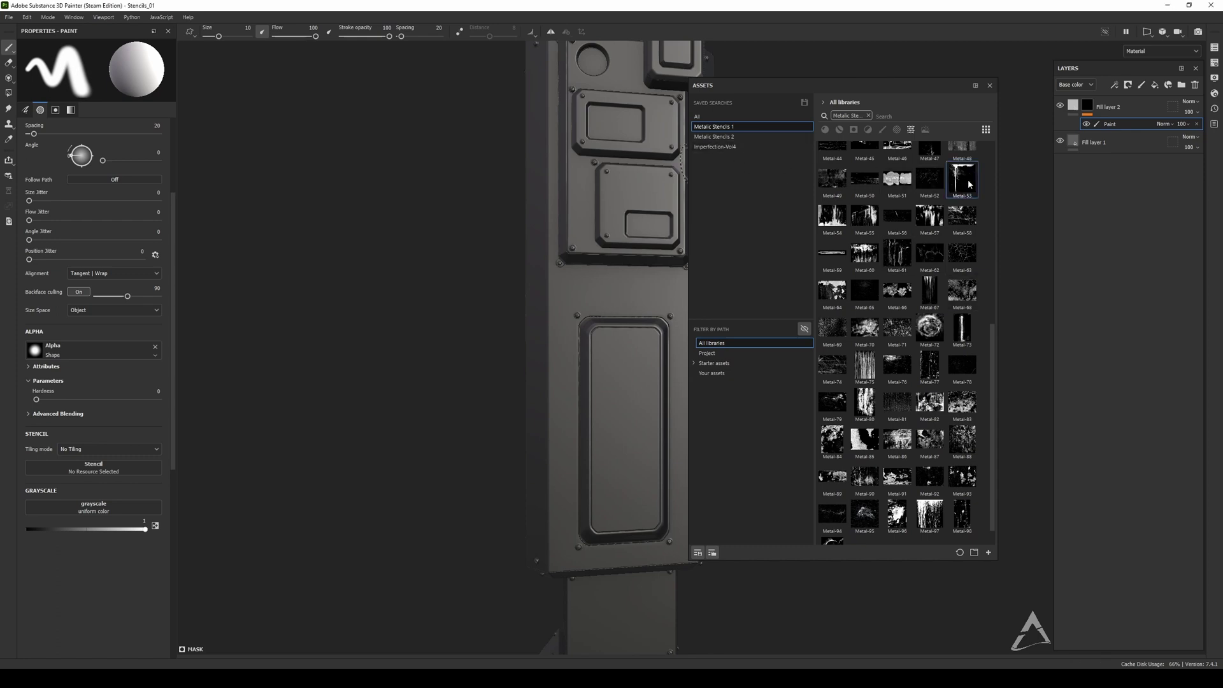
left_click_drag(969, 180, 83, 471)
key("Escape")
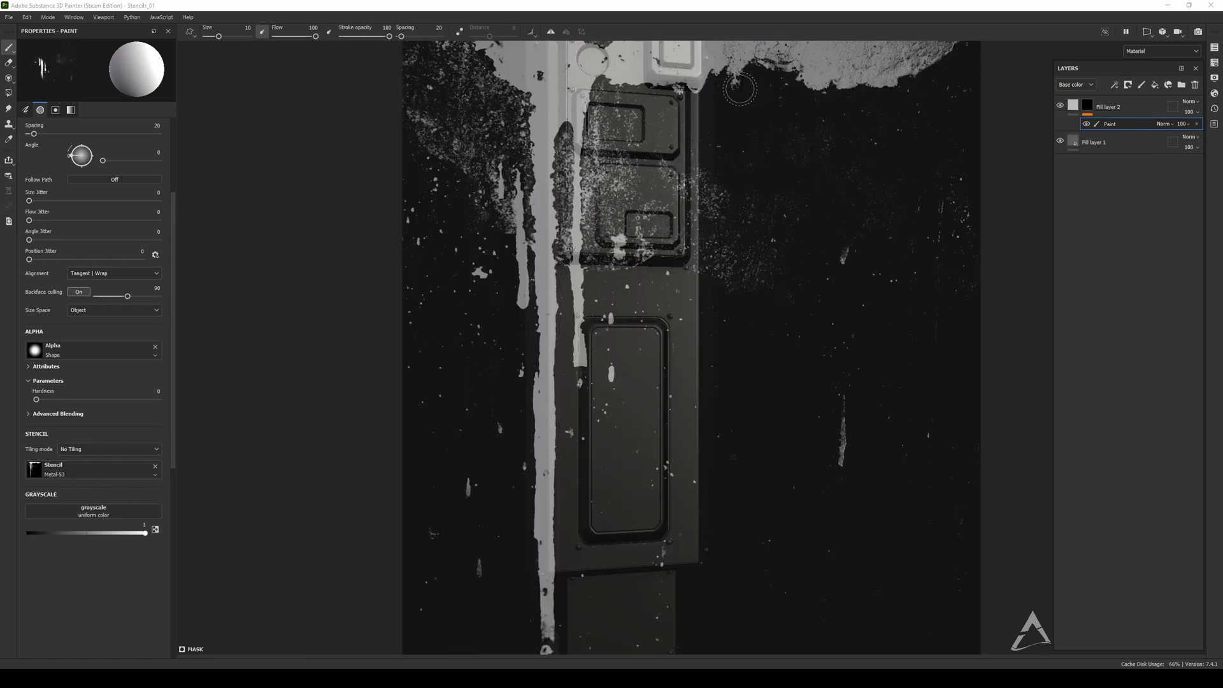
Step: Scale the Metal-53 stencil down to a small area over the front of the body
left_click_drag(608, 194, 600, 216, "alt")
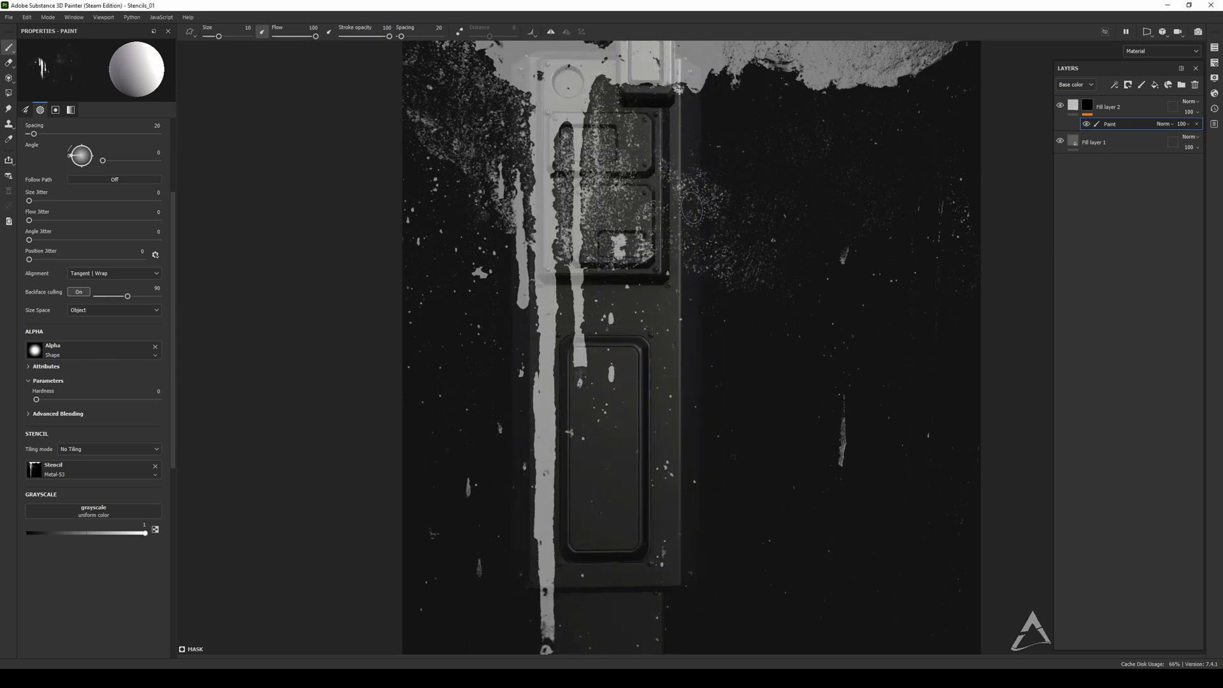
left_click_drag(690, 160, 659, 119, "alt")
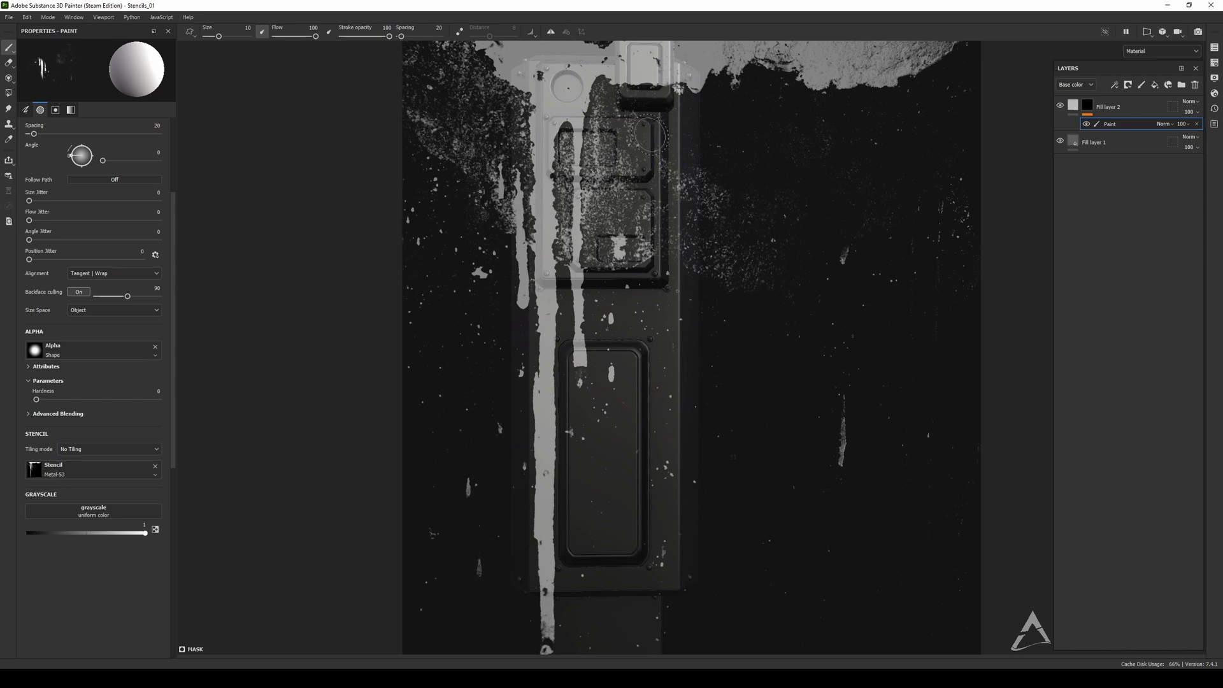
key("s")
right_click_drag(689, 138, 689, 83)
mouse_move(677, 234)
right_mouse_down()
mouse_move(678, 219)
mouse_move(685, 296)
mouse_move(689, 236)
right_mouse_up()
mouse_move(728, 263)
middle_mouse_down()
mouse_move(714, 242)
mouse_move(662, 264)
mouse_move(650, 221)
mouse_move(634, 246)
mouse_move(670, 209)
mouse_move(614, 220)
mouse_move(630, 225)
mouse_move(650, 200)
middle_mouse_up()
right_click_drag(650, 200, 636, 221, "alt")
middle_click_drag(636, 221, 602, 193, "alt")
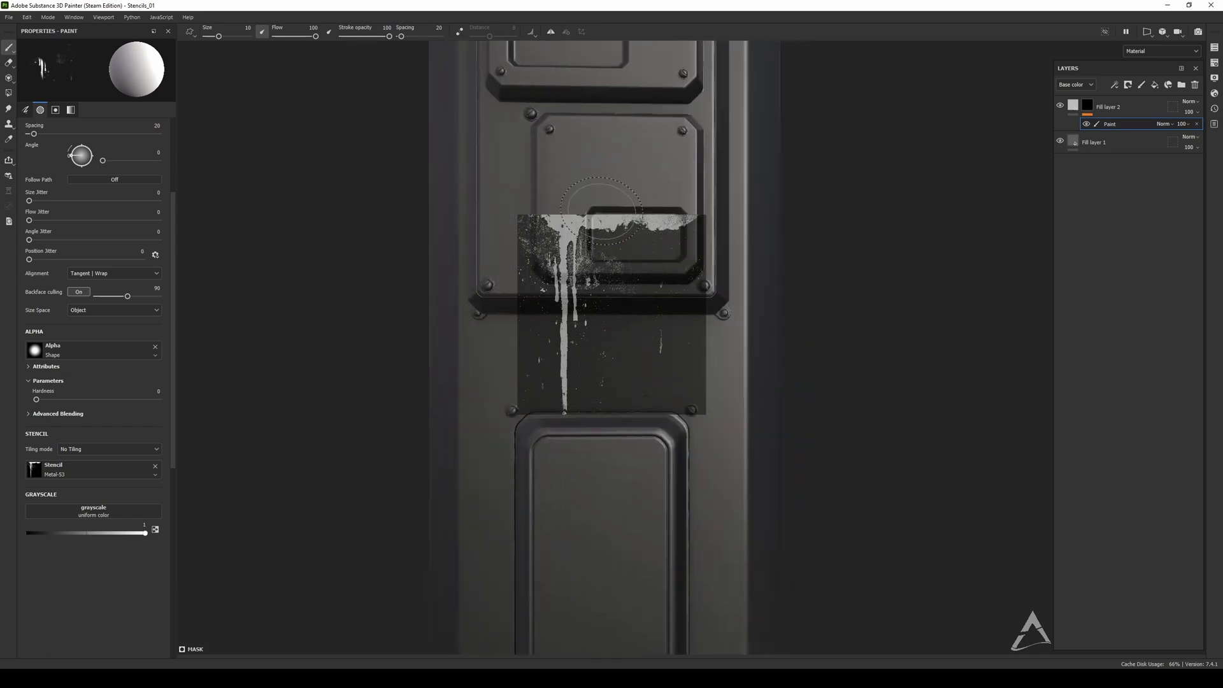
Step: Enlarge the stencil slightly and line its upper edge up with the underside of the raised control panel
right_click_drag(615, 239, 639, 280)
middle_click_drag(627, 218, 636, 123, "alt")
left_click_drag(611, 203, 607, 179, "alt")
middle_click_drag(614, 180, 611, 182, "alt")
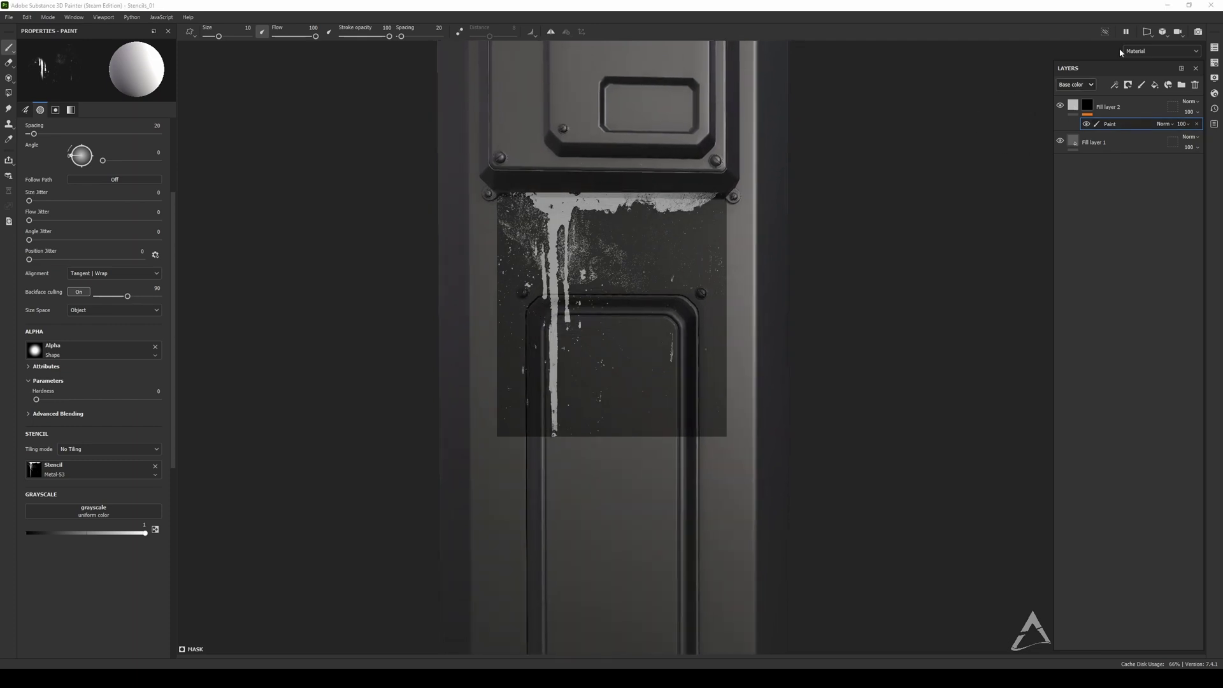
Step: Choose the perspective view and line up the lower column's front face with the stencil
left_click(1165, 36)
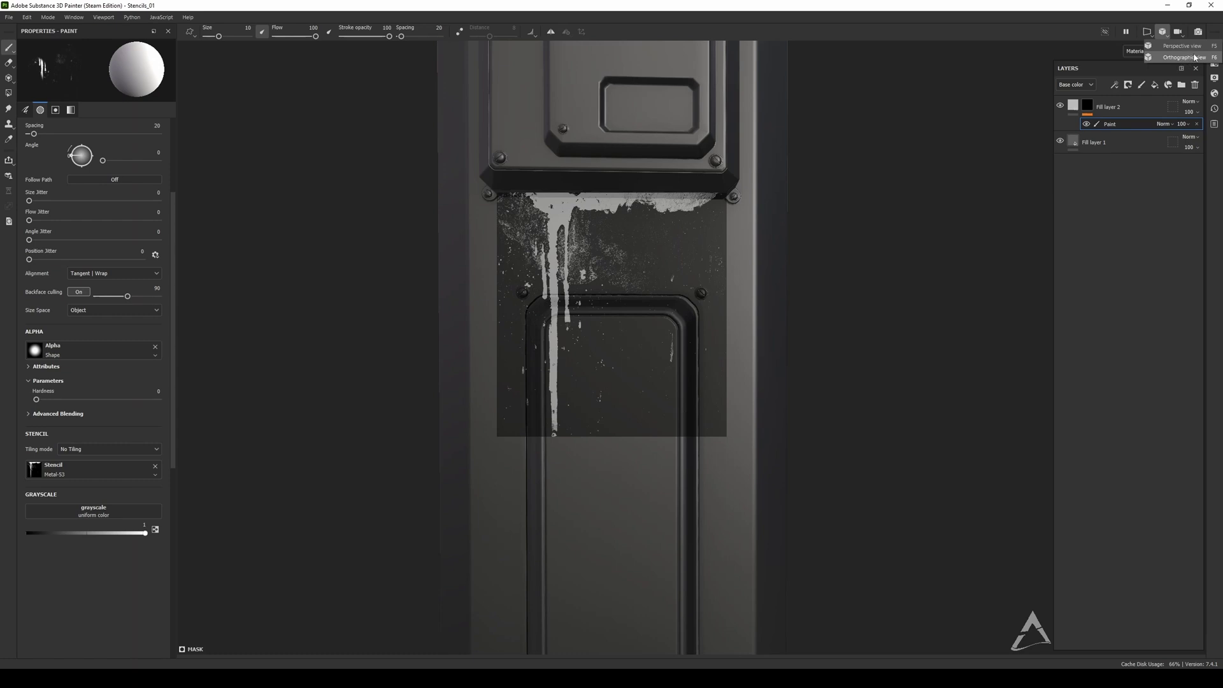
left_click(1182, 46)
mouse_move(680, 236)
left_mouse_down("alt")
mouse_move(583, 235)
mouse_move(605, 251)
left_mouse_up("alt")
scroll(595, 221, "up", 1)
right_click_drag(606, 251, 610, 247, "alt")
mouse_move(610, 247)
left_mouse_down("alt")
mouse_move(593, 198)
mouse_move(584, 276)
mouse_move(619, 174)
mouse_move(616, 140)
mouse_move(610, 161)
left_mouse_up("alt")
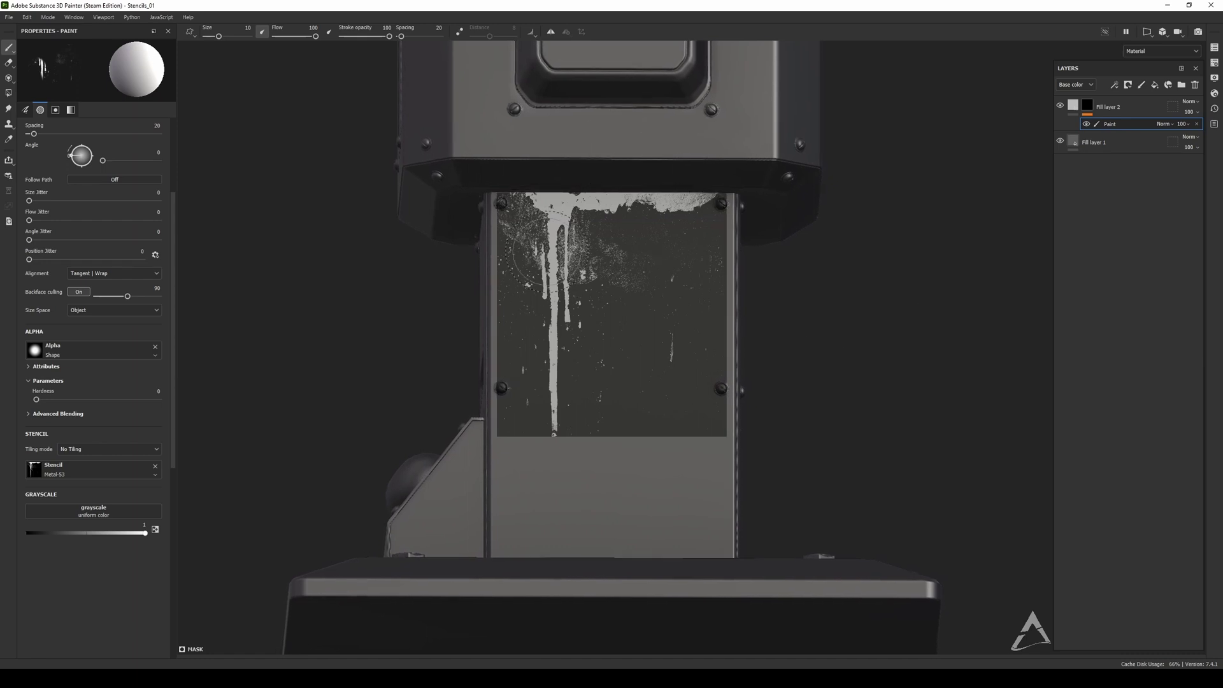
left_click_drag(626, 240, 620, 189, "alt")
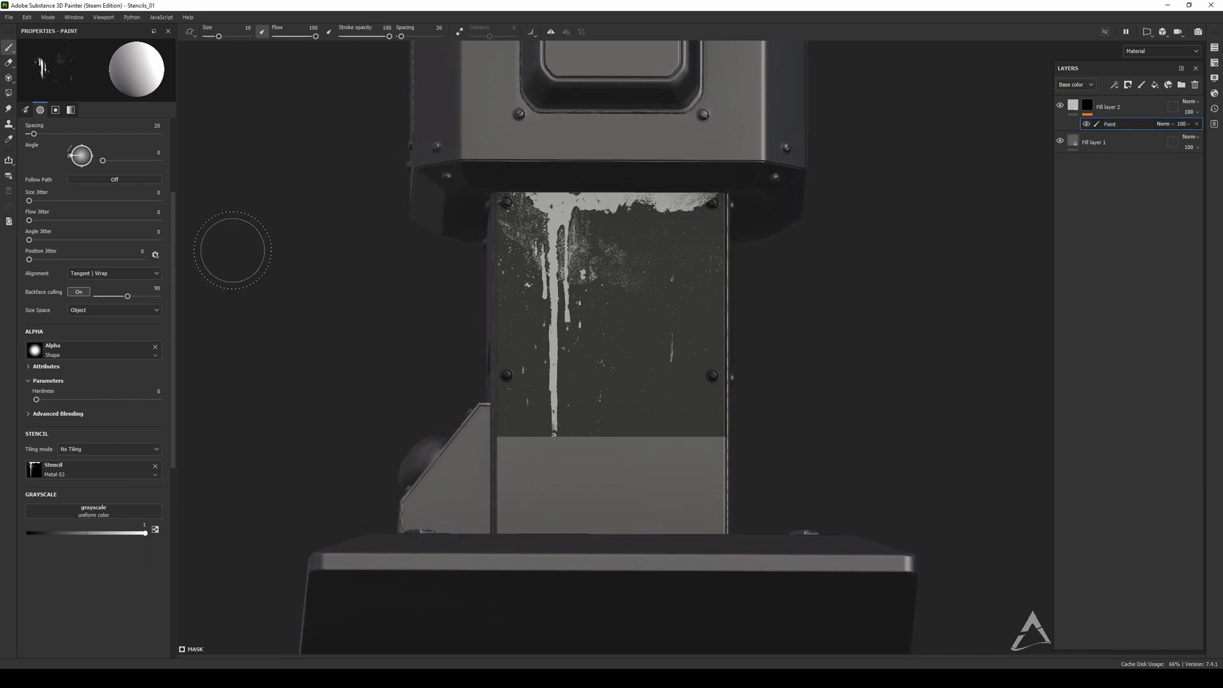
Step: Load a textured brush preset that uses Alpha Dirt 03 from the asset library's brushes
left_click_drag(1222, 65, 680, 104)
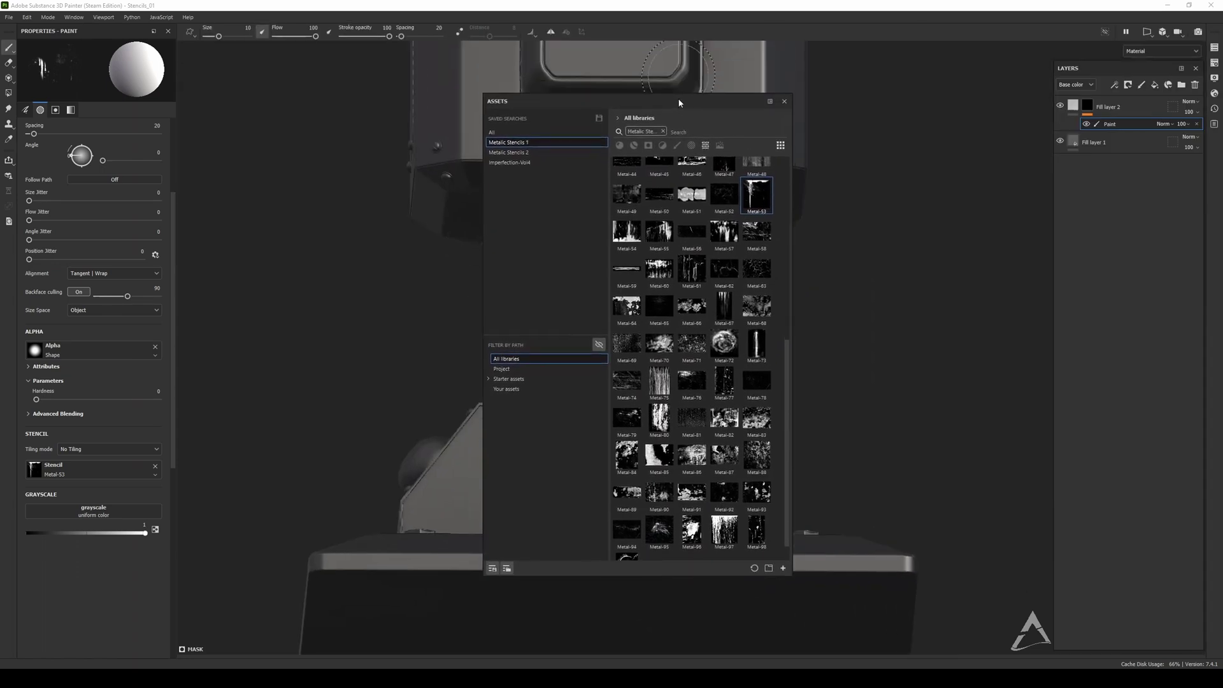
left_click(661, 134)
left_click(675, 147)
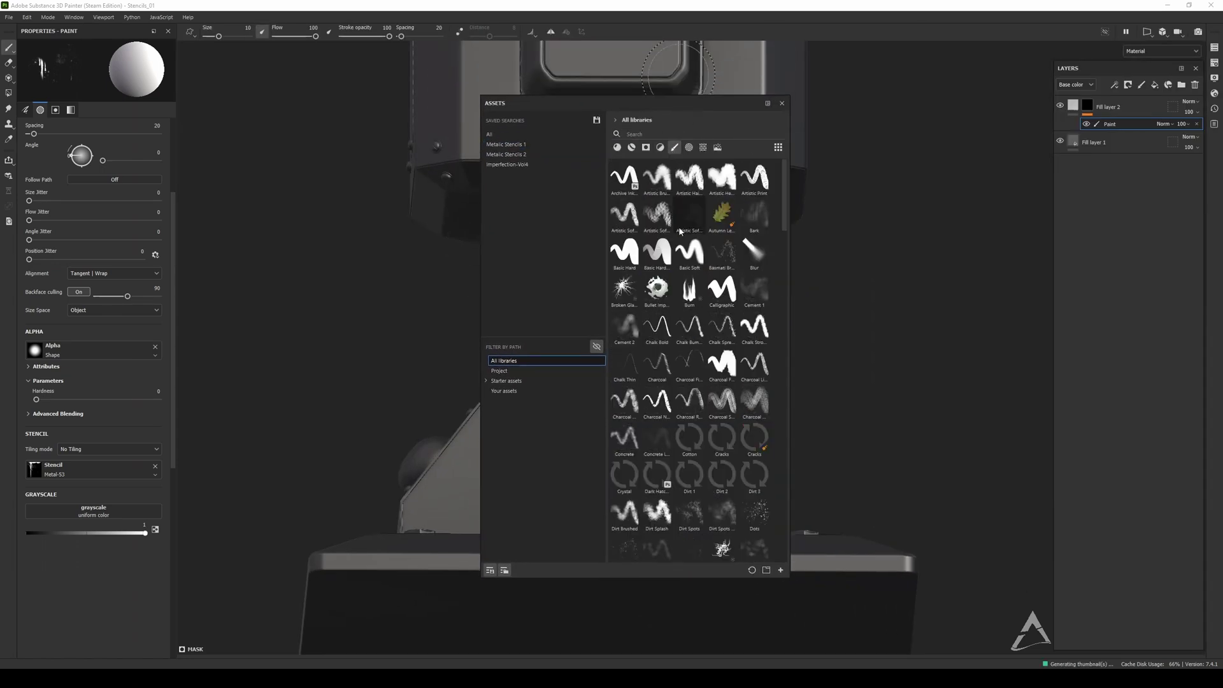
left_click(662, 181)
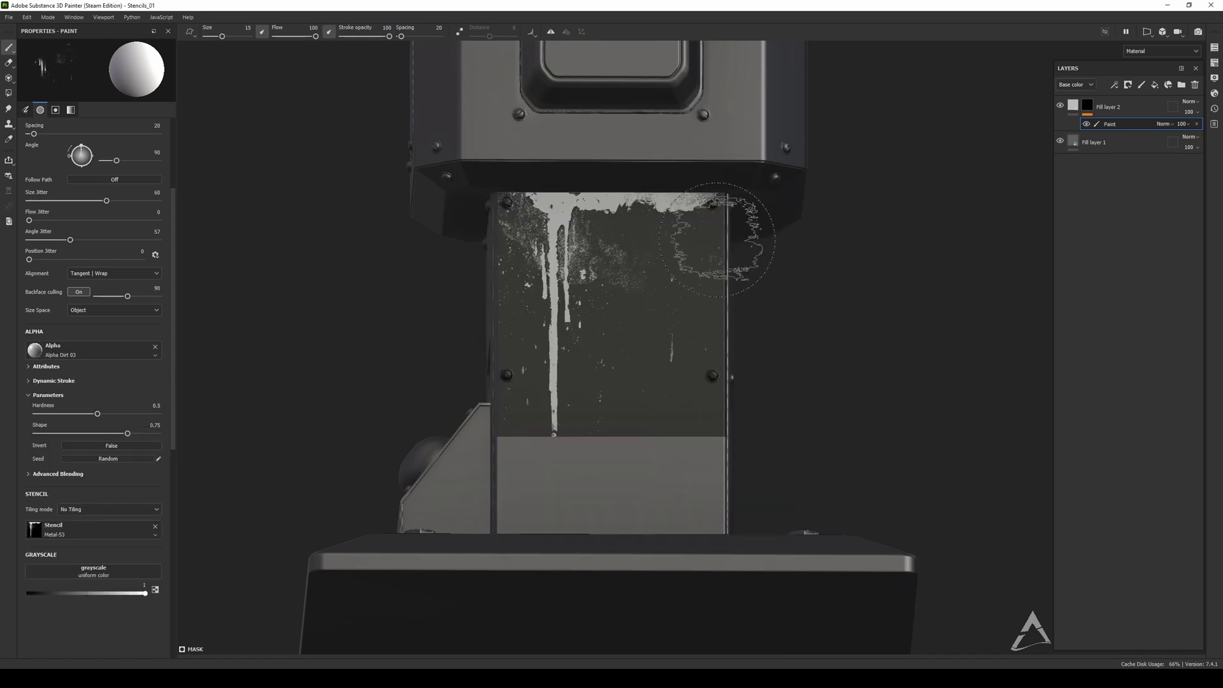
Step: Paint the layer mask through the Metal-53 stencil to create paint drips on the lower column's front face
mouse_move(587, 224)
left_mouse_down()
mouse_move(607, 233)
mouse_move(562, 214)
mouse_move(680, 217)
mouse_move(561, 290)
mouse_move(560, 325)
mouse_move(572, 305)
left_mouse_up()
left_click_drag(664, 237, 594, 235)
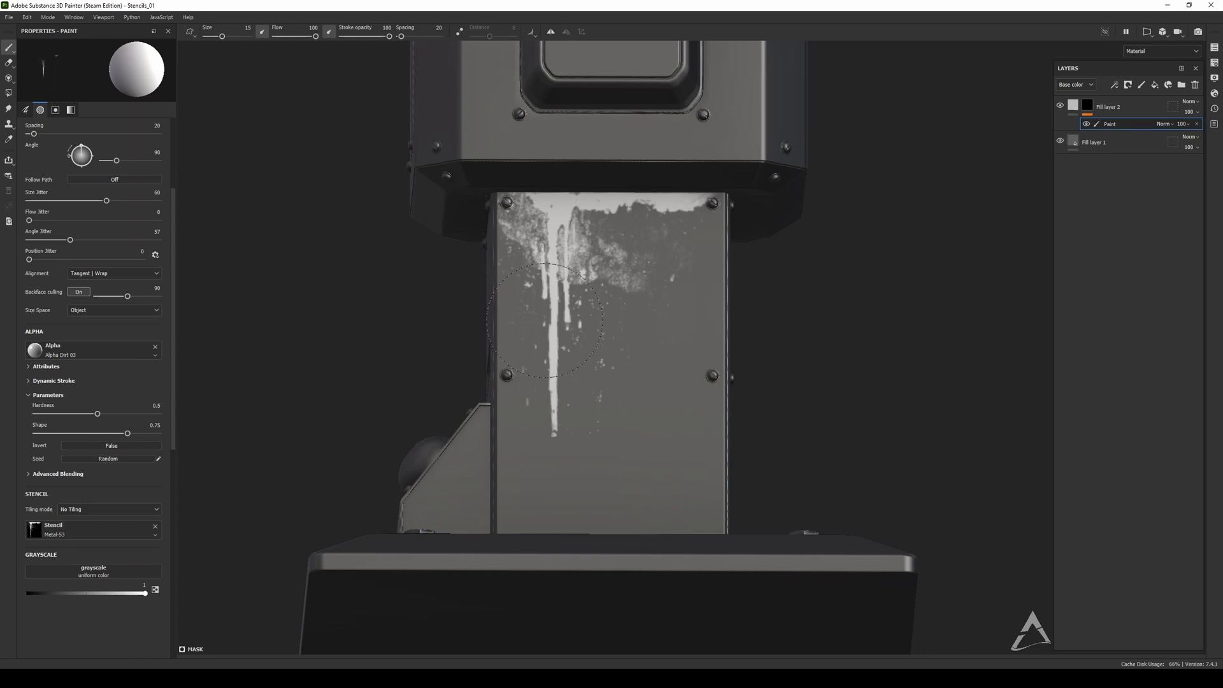
mouse_move(594, 278)
left_mouse_down()
mouse_move(685, 215)
mouse_move(587, 218)
mouse_move(615, 205)
left_mouse_up()
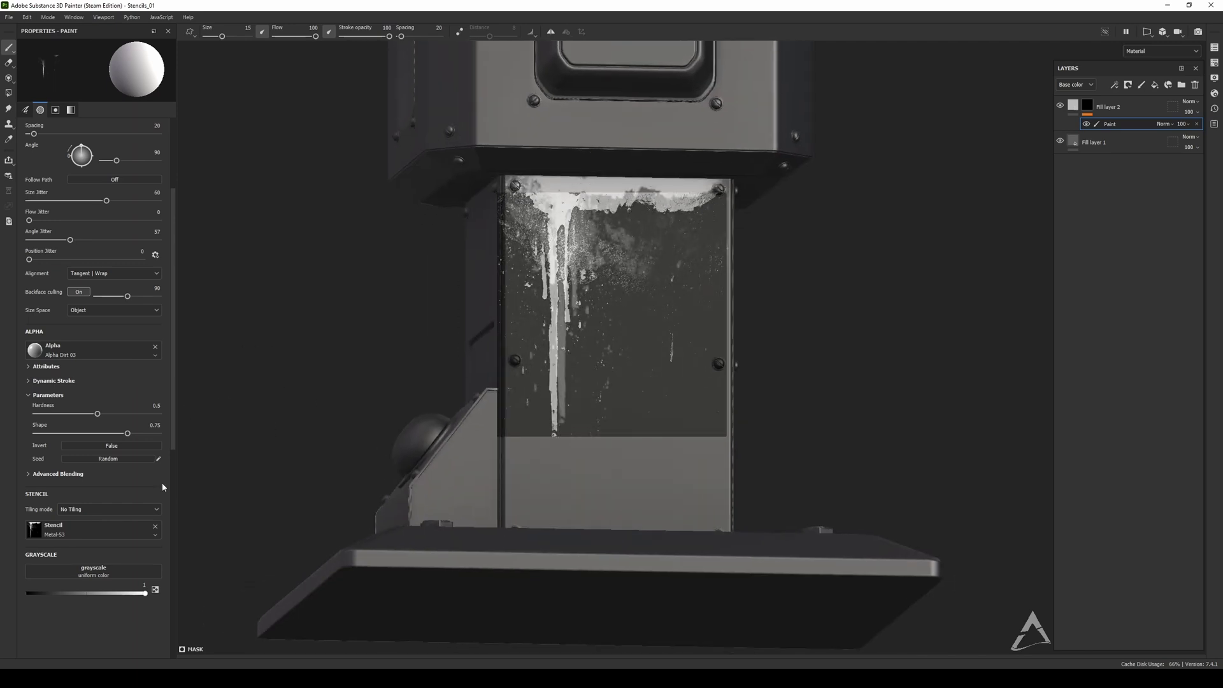
Step: Remove the Metal-53 stencil from the brush
left_click(155, 527)
left_click_drag(542, 223, 550, 253, "alt")
right_click_drag(550, 253, 529, 331, "alt")
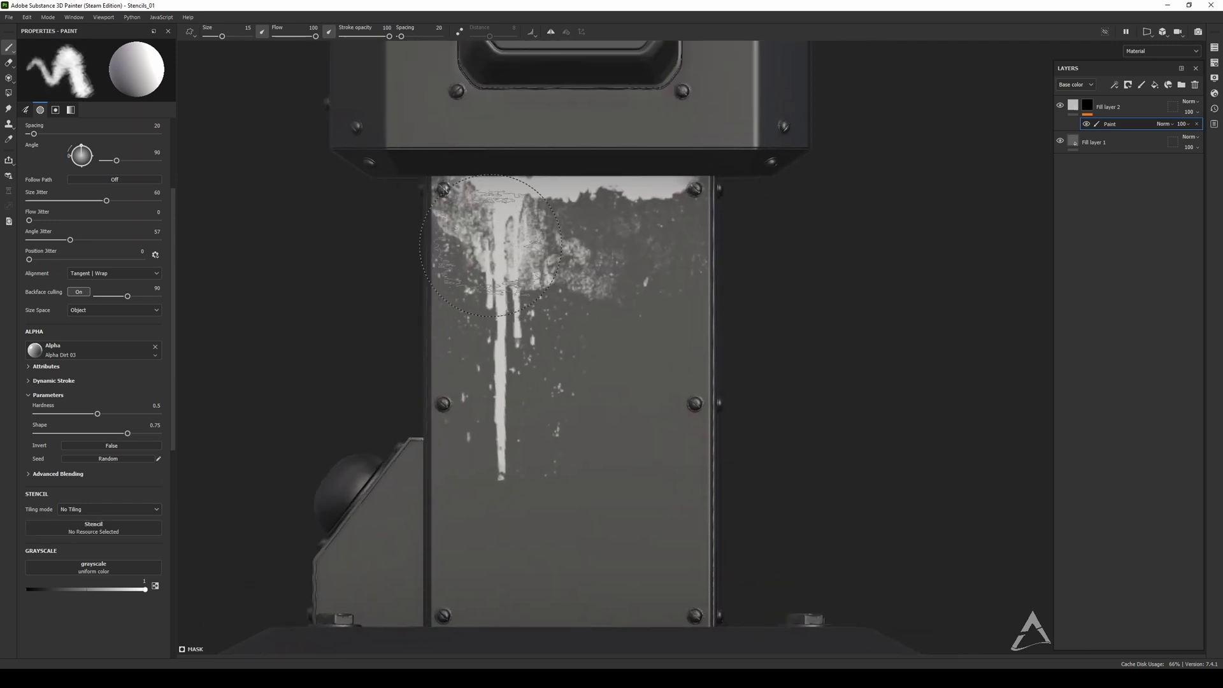
left_click_drag(529, 332, 543, 366, "alt")
mouse_move(647, 370)
right_mouse_down("ctrl")
mouse_move(616, 361)
mouse_move(654, 367)
right_mouse_up("ctrl")
middle_click_drag(513, 260, 560, 255, "alt")
right_click_drag(631, 268, 628, 268, "ctrl")
left_click_drag(632, 260, 634, 273)
key("ctrl+z")
Step: Switch the mask paint value to black, reduce the brush size to 4.84 and erase stray specks beside the drips
key("x")
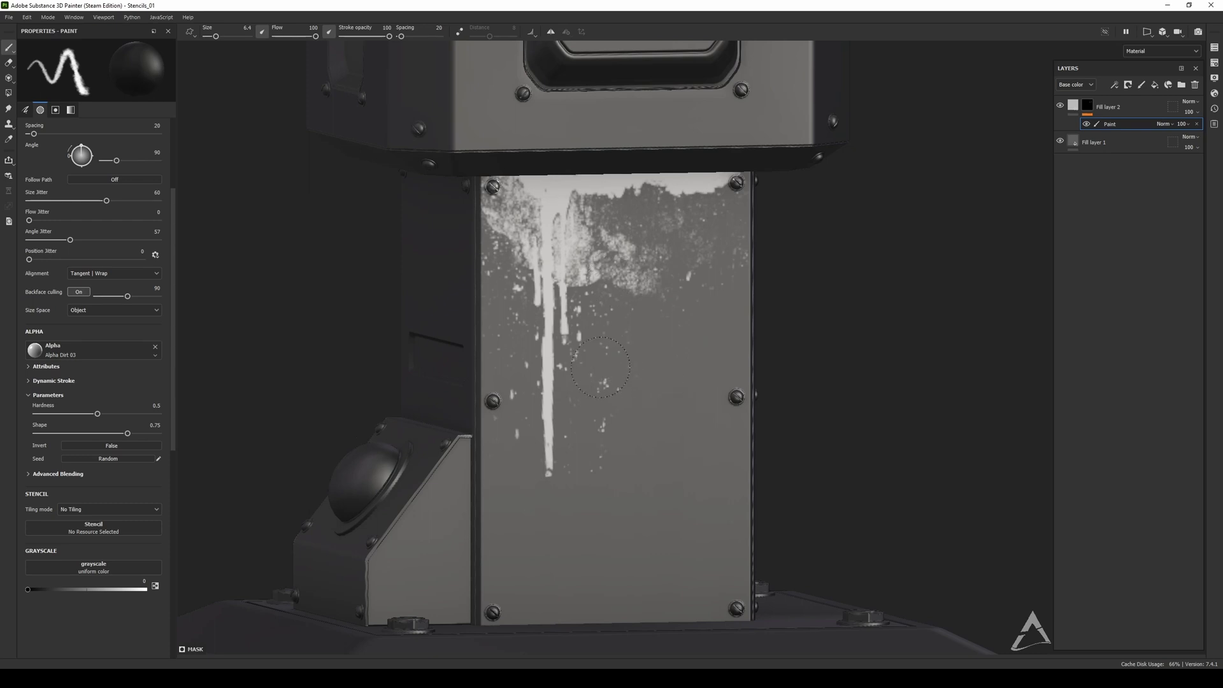
right_click_drag(596, 448, 585, 449, "ctrl")
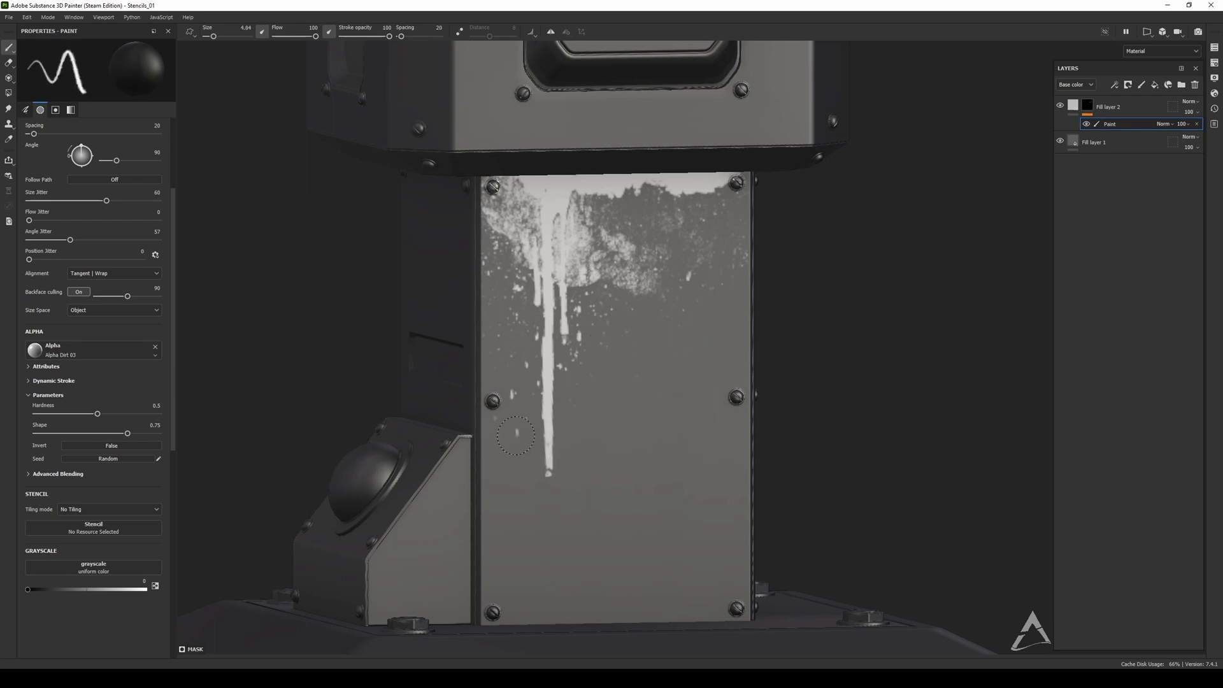
scroll(645, 355, "down", 5)
left_click_drag(644, 355, 702, 312, "alt")
scroll(623, 283, "up", 3)
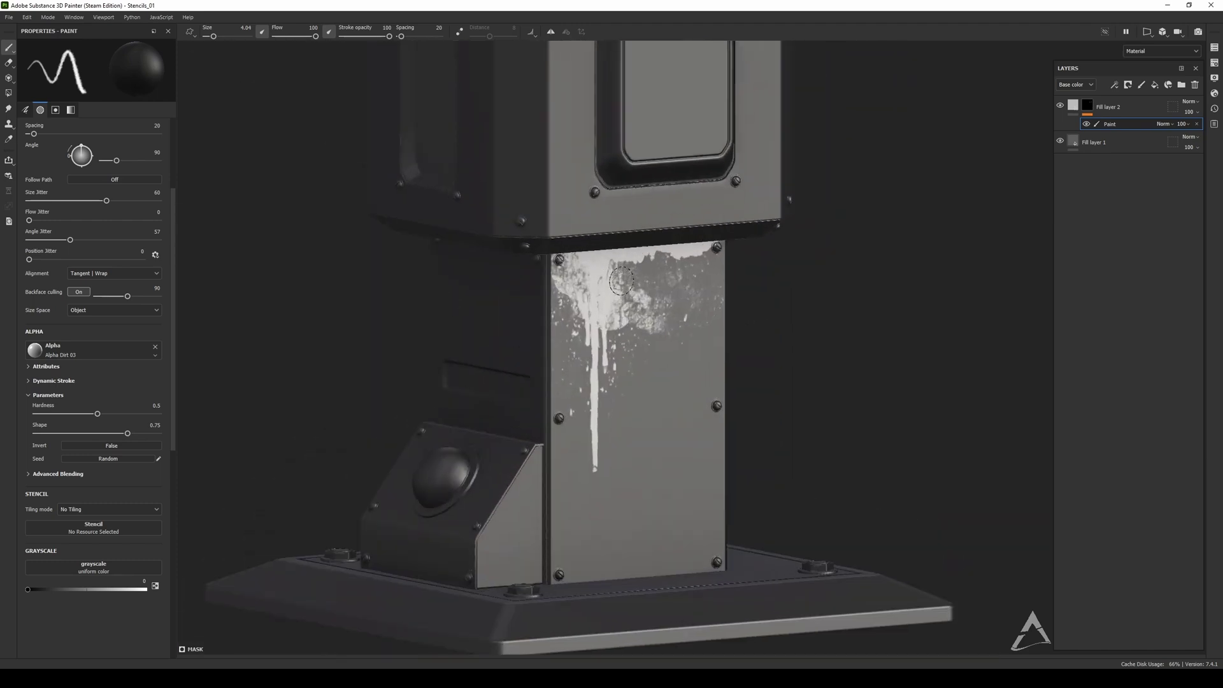
Step: Load the Metal-17 stencil from the Metalic Stencils 1 saved search into the brush and close the asset library
left_click_drag(624, 283, 658, 283, "alt")
middle_click_drag(657, 283, 741, 276, "alt")
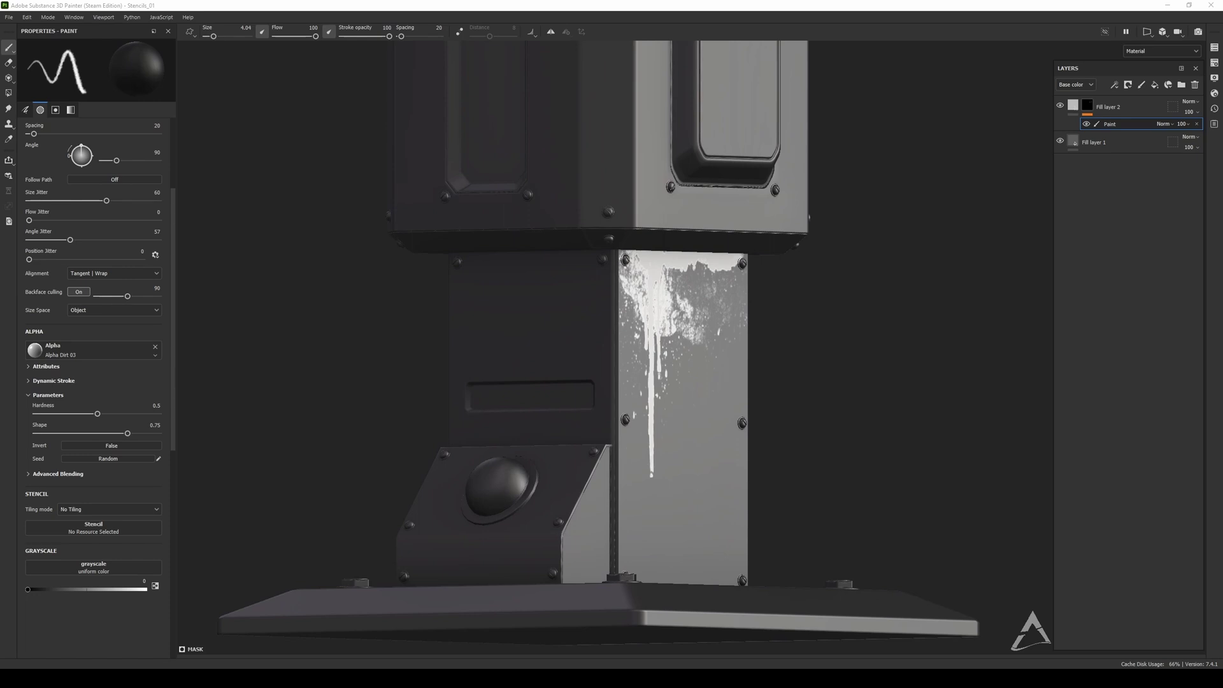
left_click_drag(1222, 24, 777, 97)
left_click(656, 130)
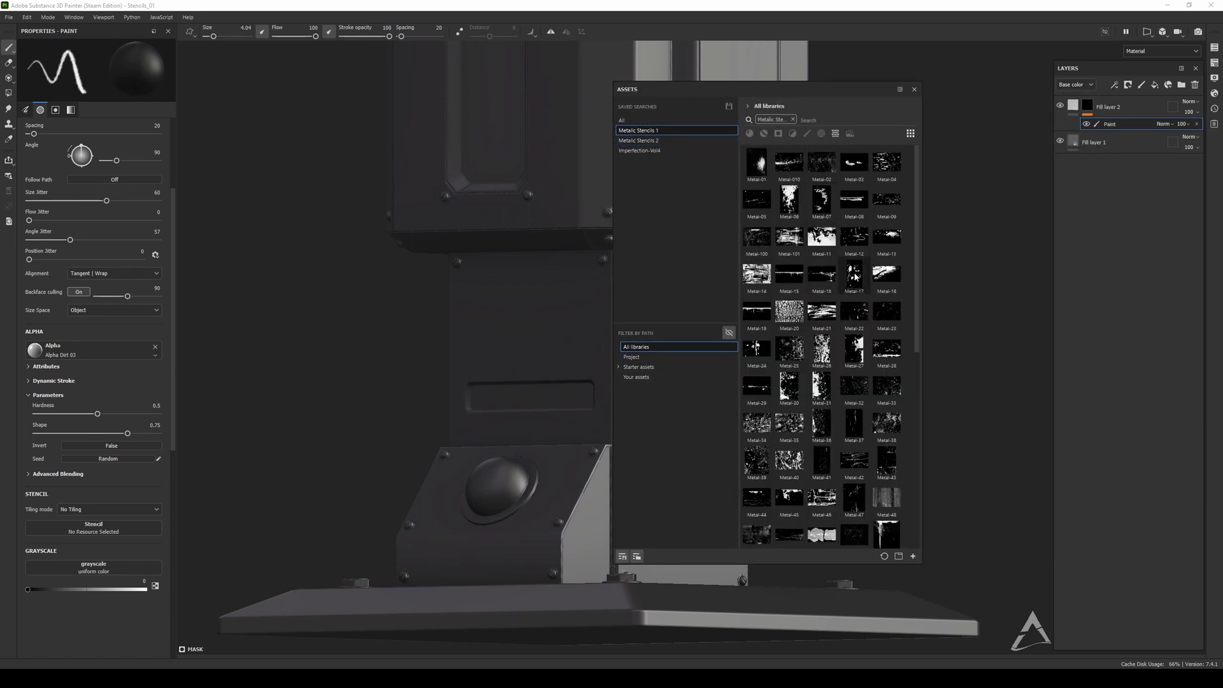
left_click_drag(855, 278, 93, 527)
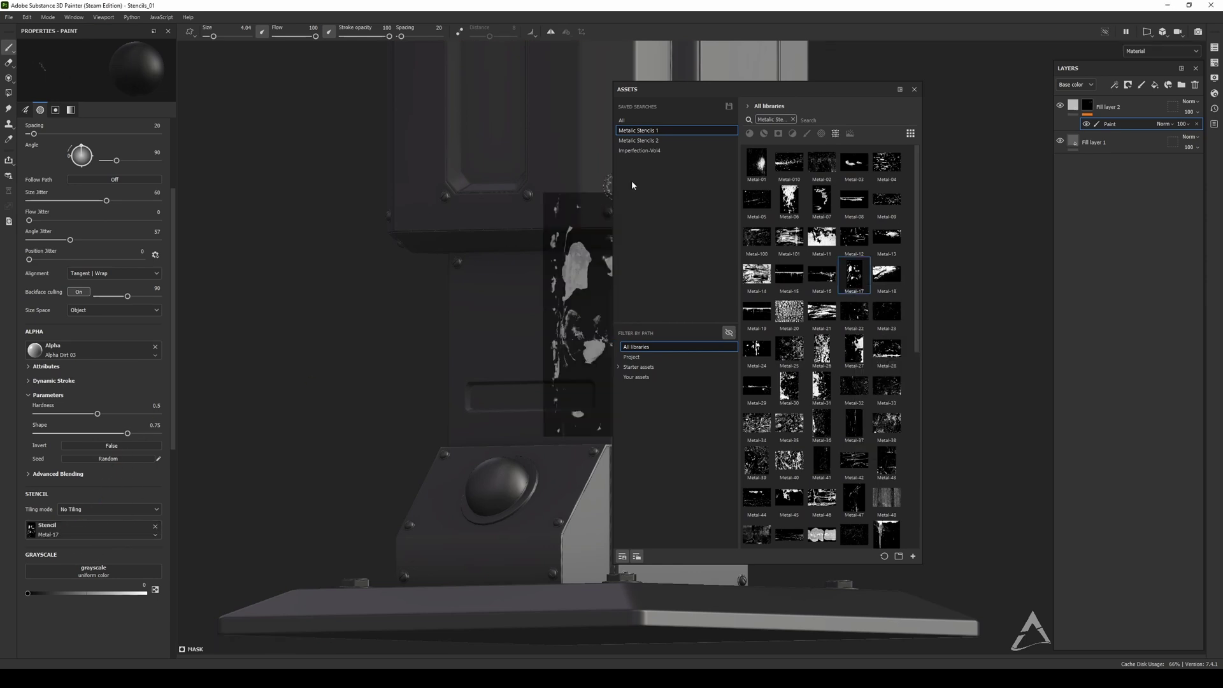
left_click(915, 90)
Step: Rotate the Metal-17 stencil to horizontal and enlarge it over the lower right corner of the lower column's front face
scroll(825, 254, "up", 2)
left_click_drag(663, 261, 435, 199, "alt")
middle_click_drag(435, 200, 414, 46, "alt")
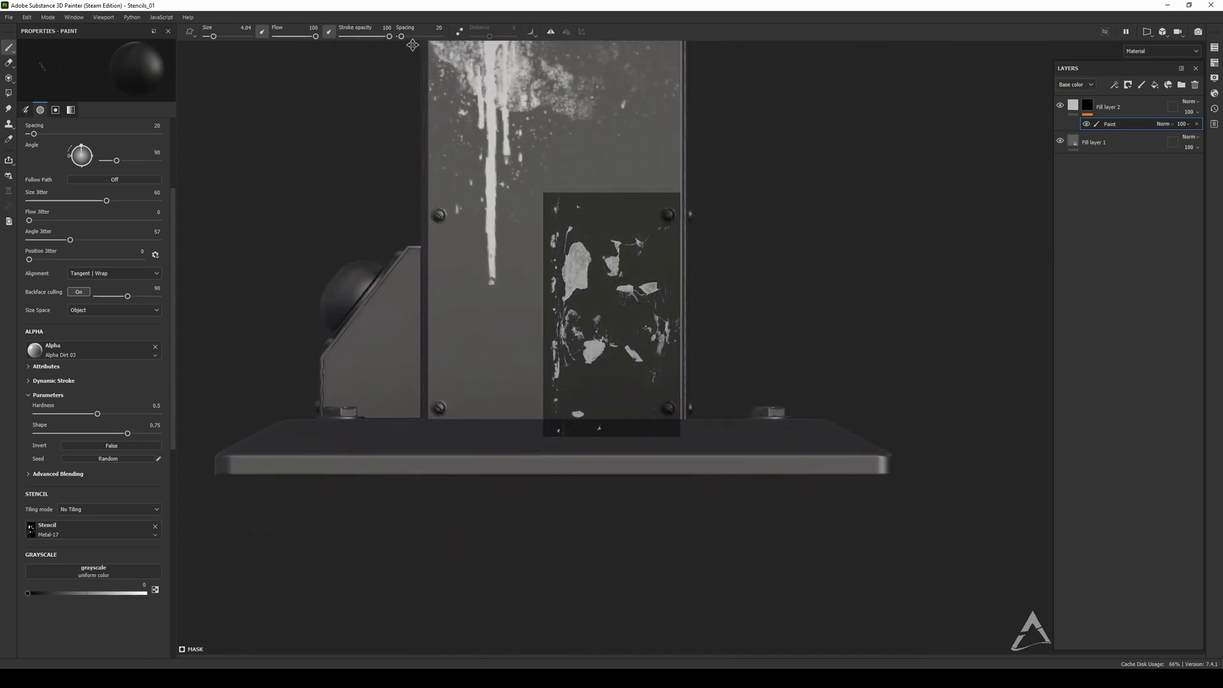
scroll(496, 171, "up", 2)
middle_click_drag(607, 277, 606, 219, "alt")
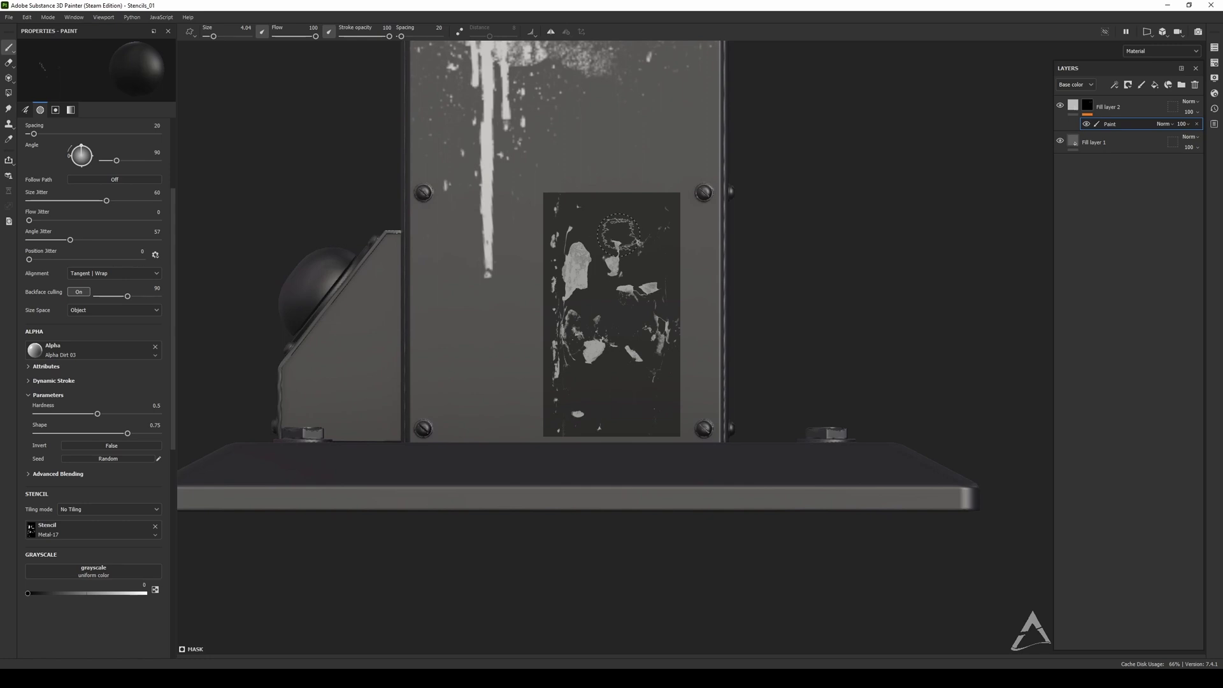
left_click_drag(623, 234, 660, 264)
middle_click_drag(661, 269, 629, 166, "alt")
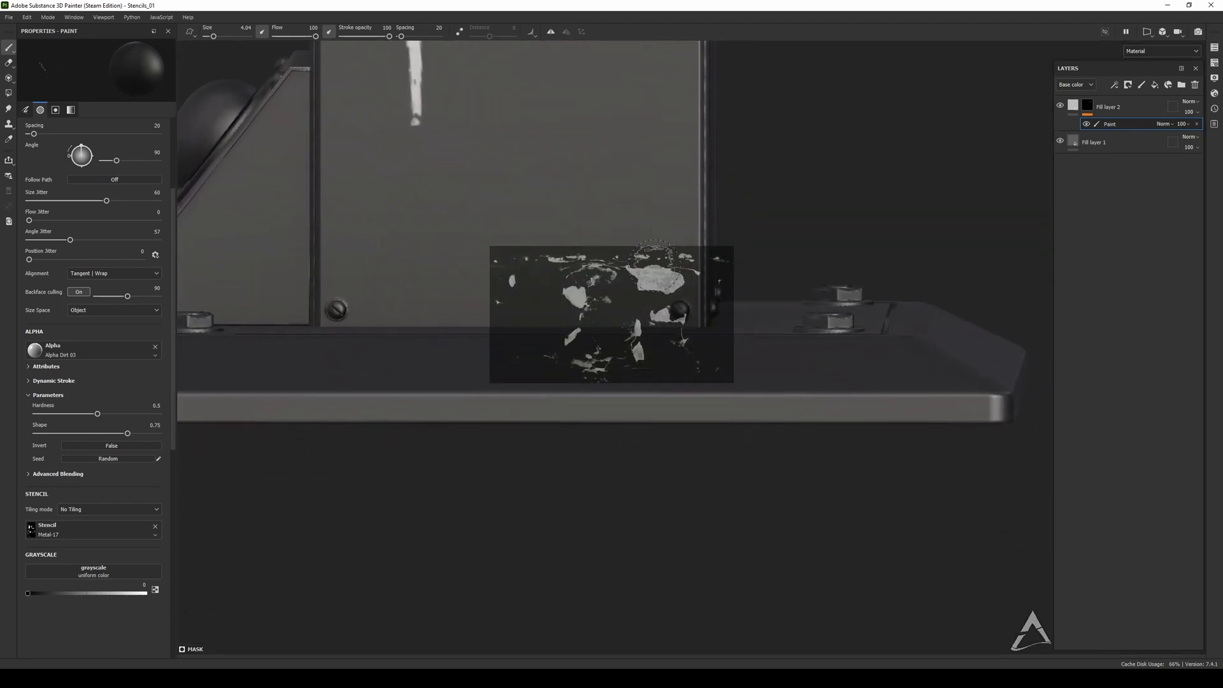
scroll(655, 255, "up", 3)
right_click_drag(658, 266, 676, 264)
middle_click_drag(675, 263, 704, 257, "alt")
left_click_drag(664, 258, 665, 259)
right_click_drag(720, 306, 696, 275, "alt")
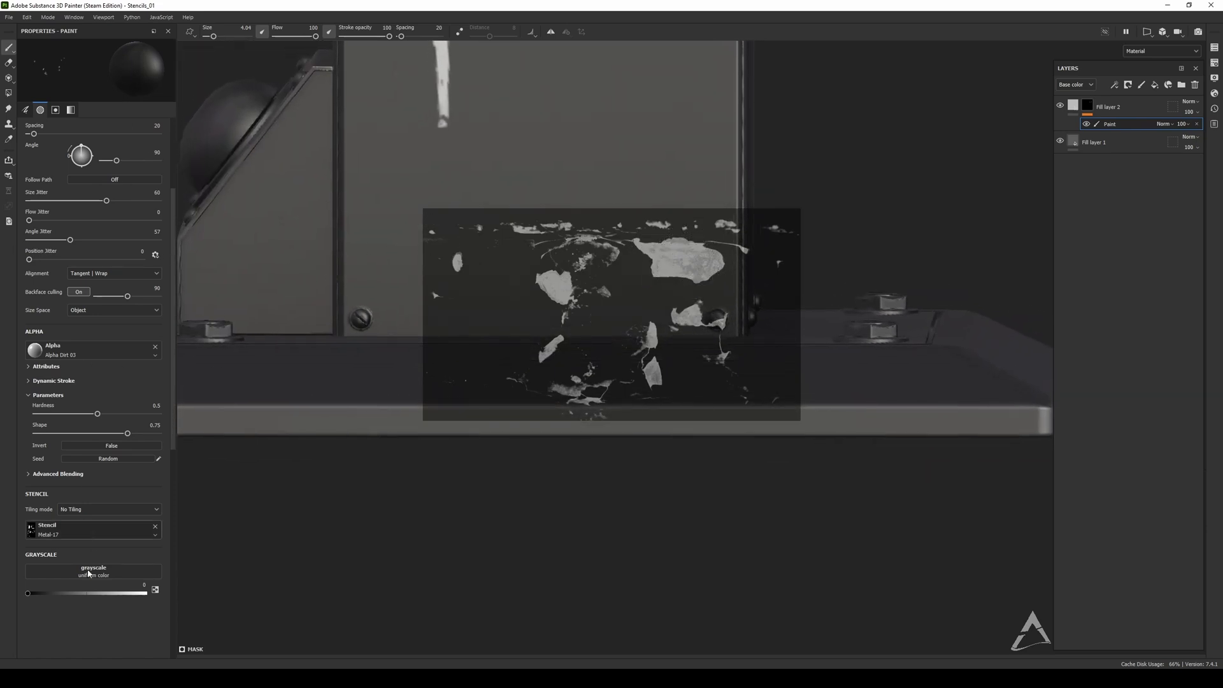
Step: Set the mask paint value to white and paint a large paint chip through the stencil near the column's lower right corner
left_click(144, 594)
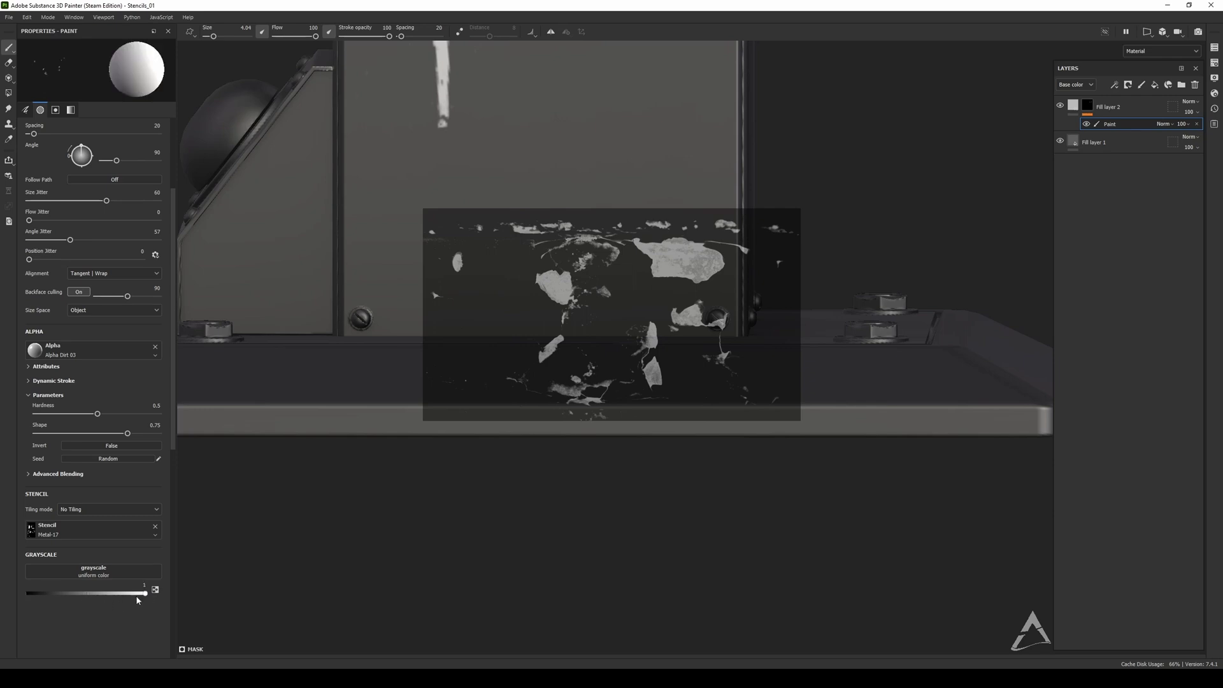
mouse_move(698, 255)
left_mouse_down()
mouse_move(640, 238)
mouse_move(697, 274)
left_mouse_up()
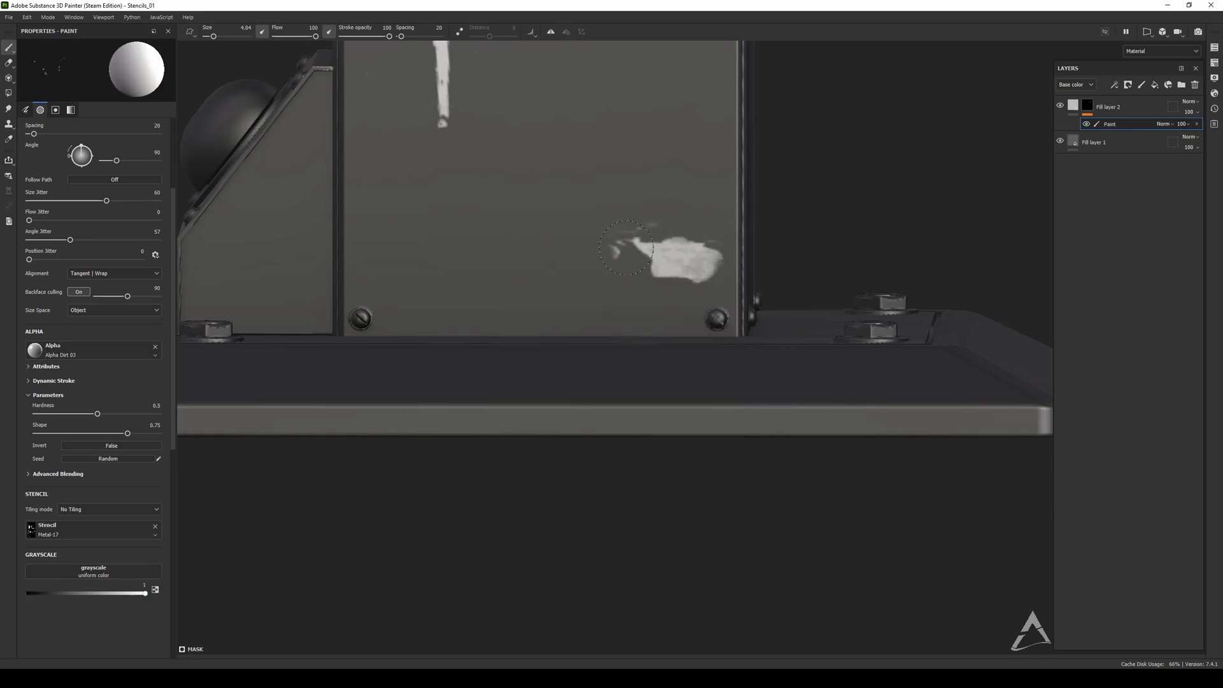
mouse_move(643, 239)
left_mouse_down()
mouse_move(693, 268)
mouse_move(677, 250)
left_mouse_up()
scroll(678, 249, "down", 1)
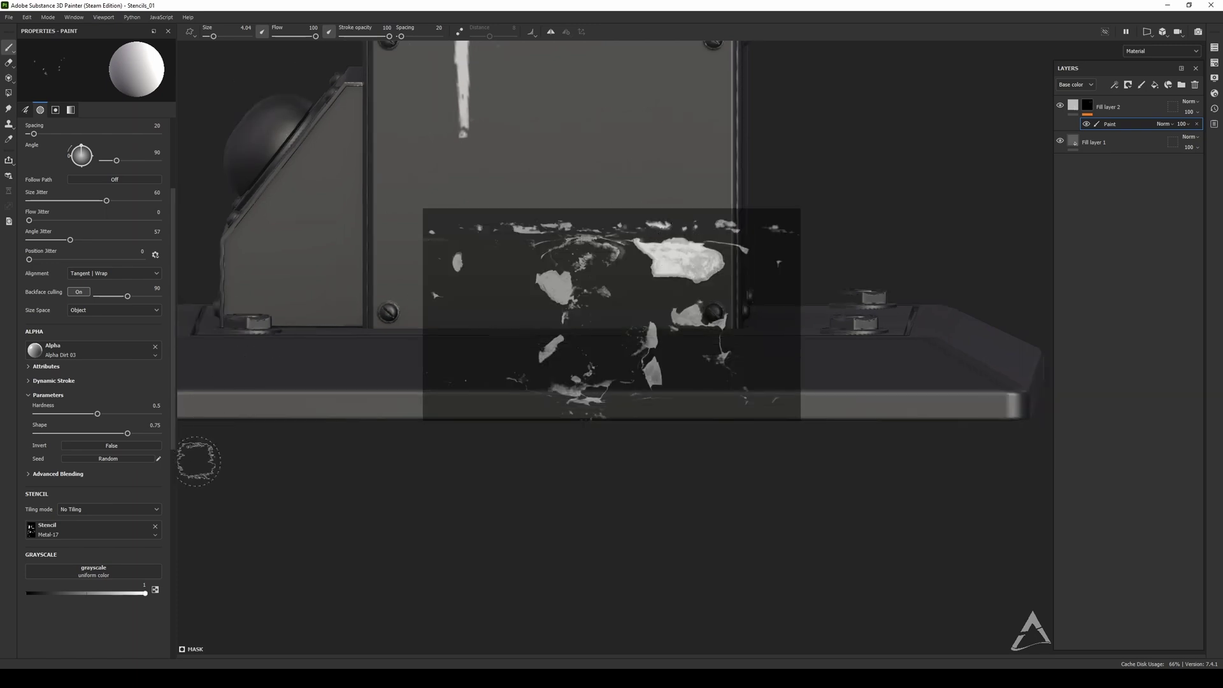
Step: Remove the stencil, paint in black with the brush reduced to 2.65 and then 1.45, and erase the stray marks around the chip
left_click(154, 526)
scroll(582, 287, "up", 1)
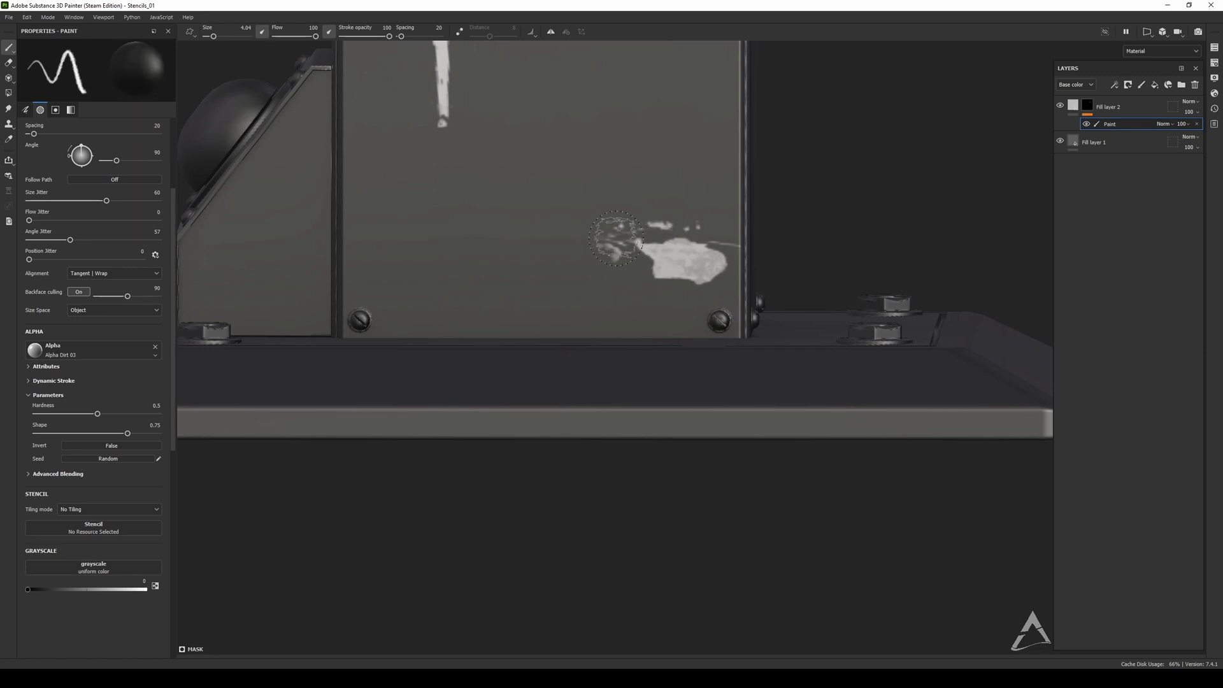
key("bracketleft")
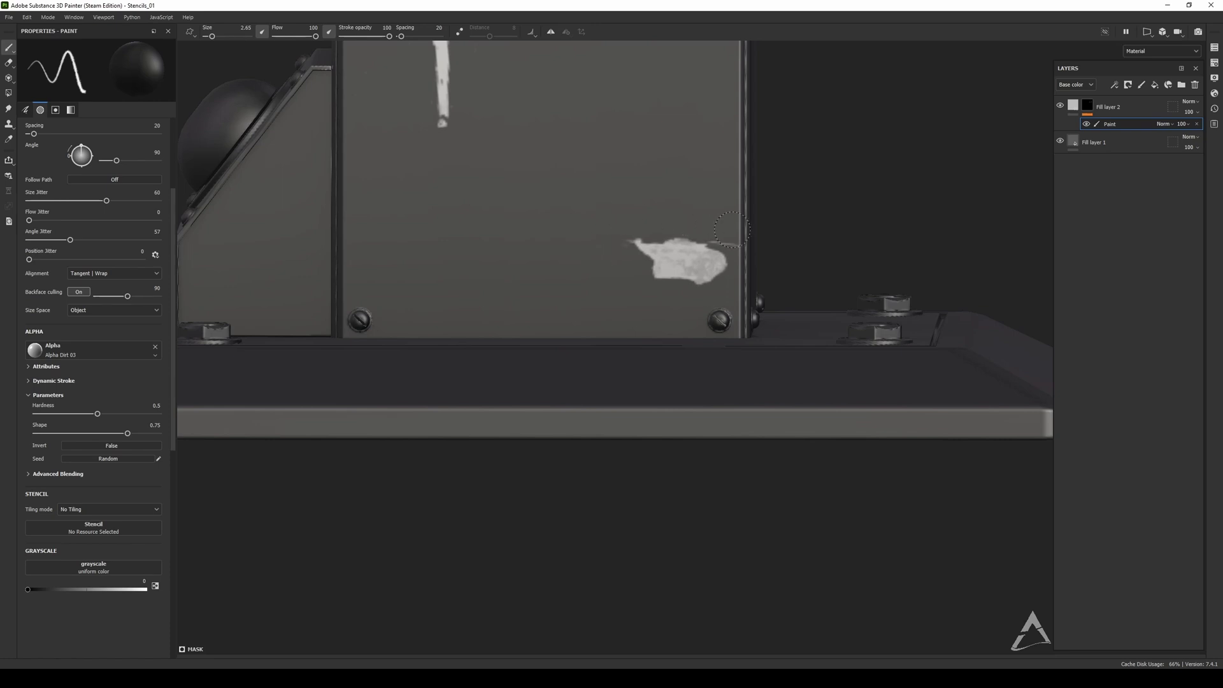
key("bracketleft")
Step: Set the base color of Fill layer 2 to dark brown 463E34
scroll(712, 240, "down", 10)
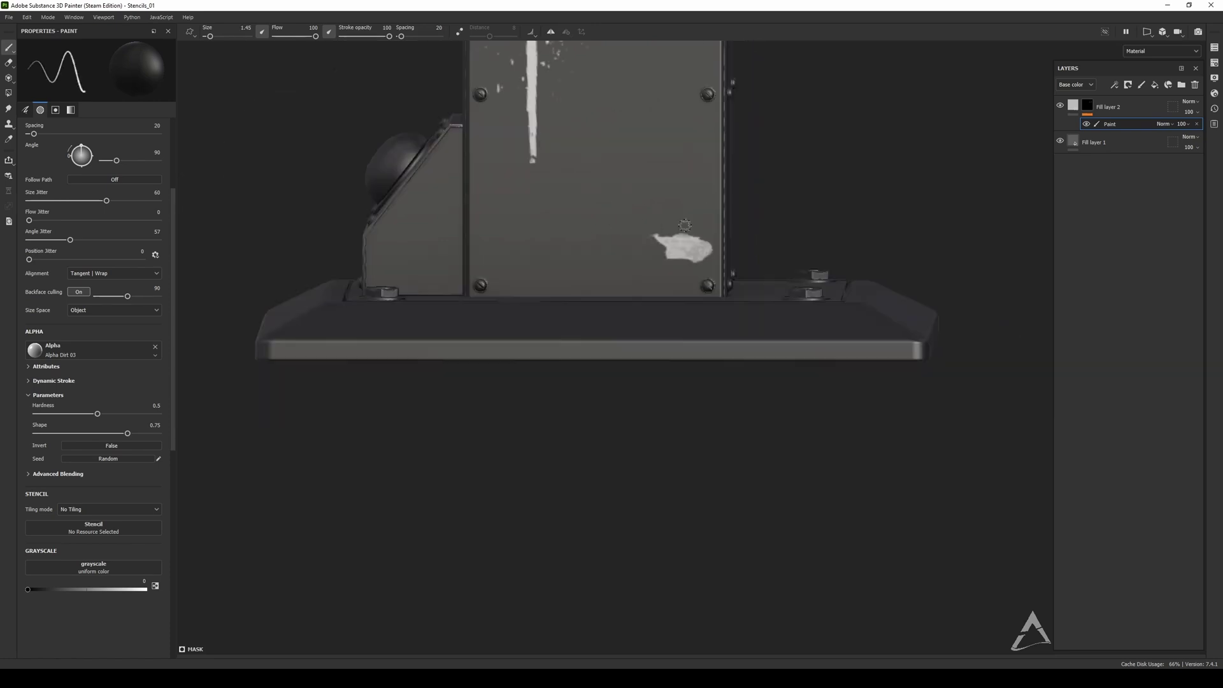
middle_click_drag(656, 295, 648, 353, "alt")
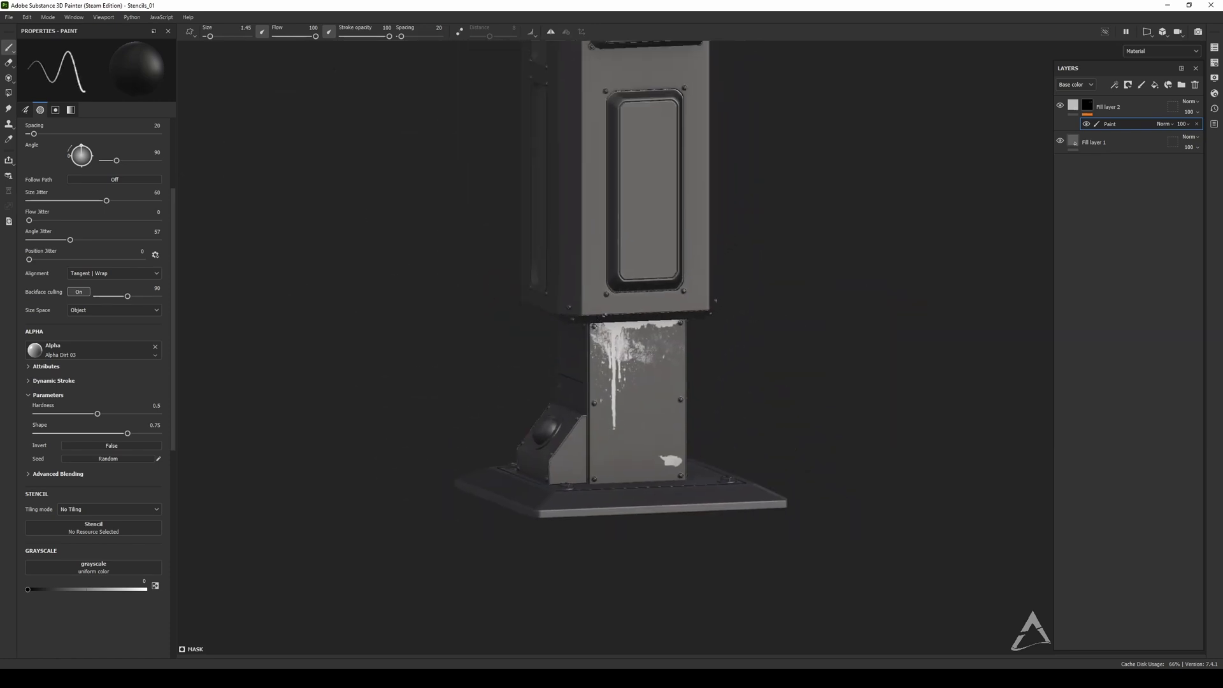
left_click_drag(648, 352, 614, 317, "alt")
scroll(614, 317, "up", 3)
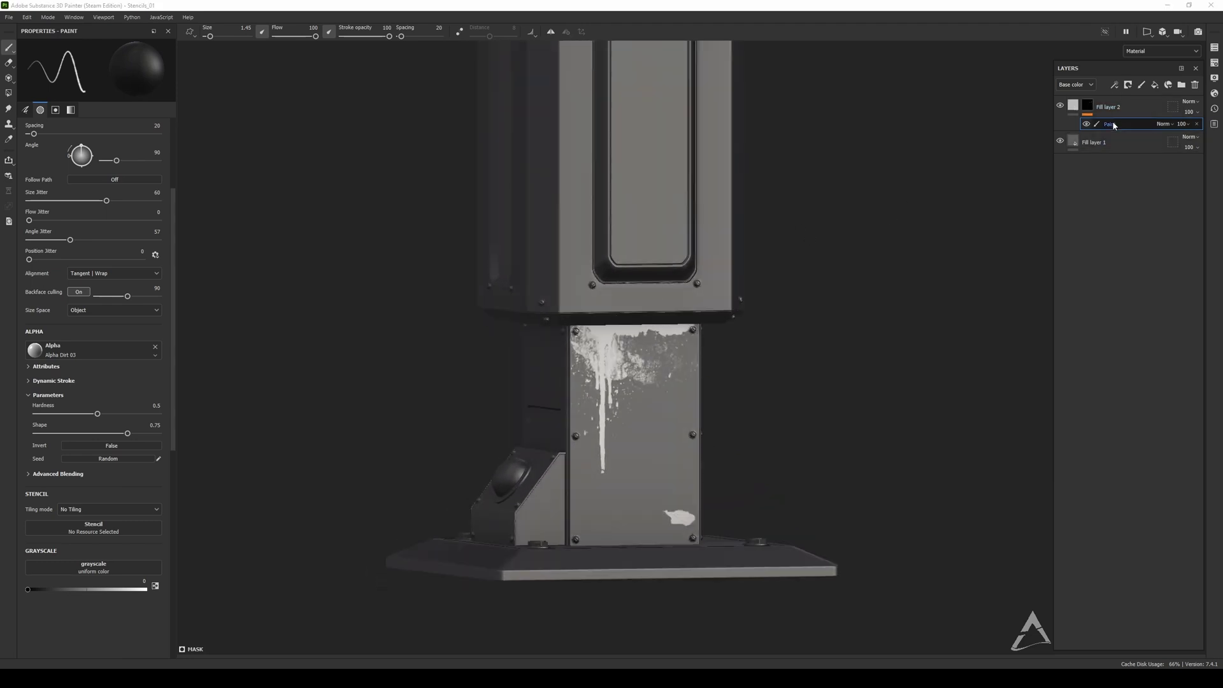
left_click(1075, 109)
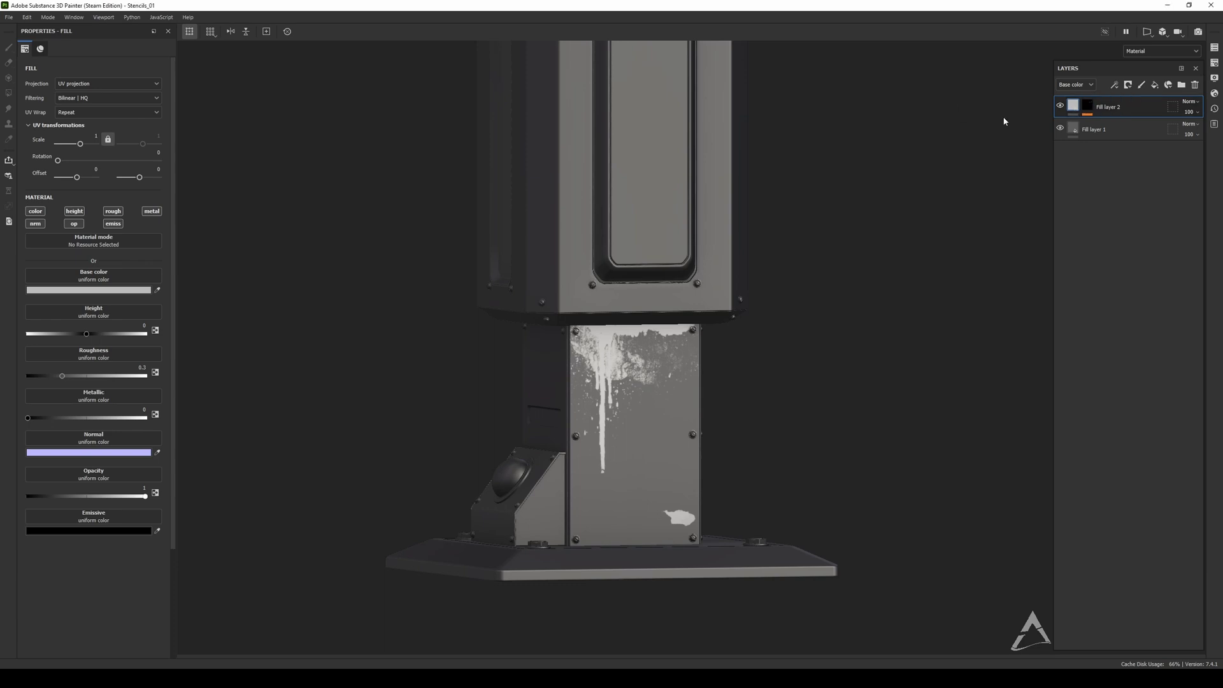
left_click(105, 290)
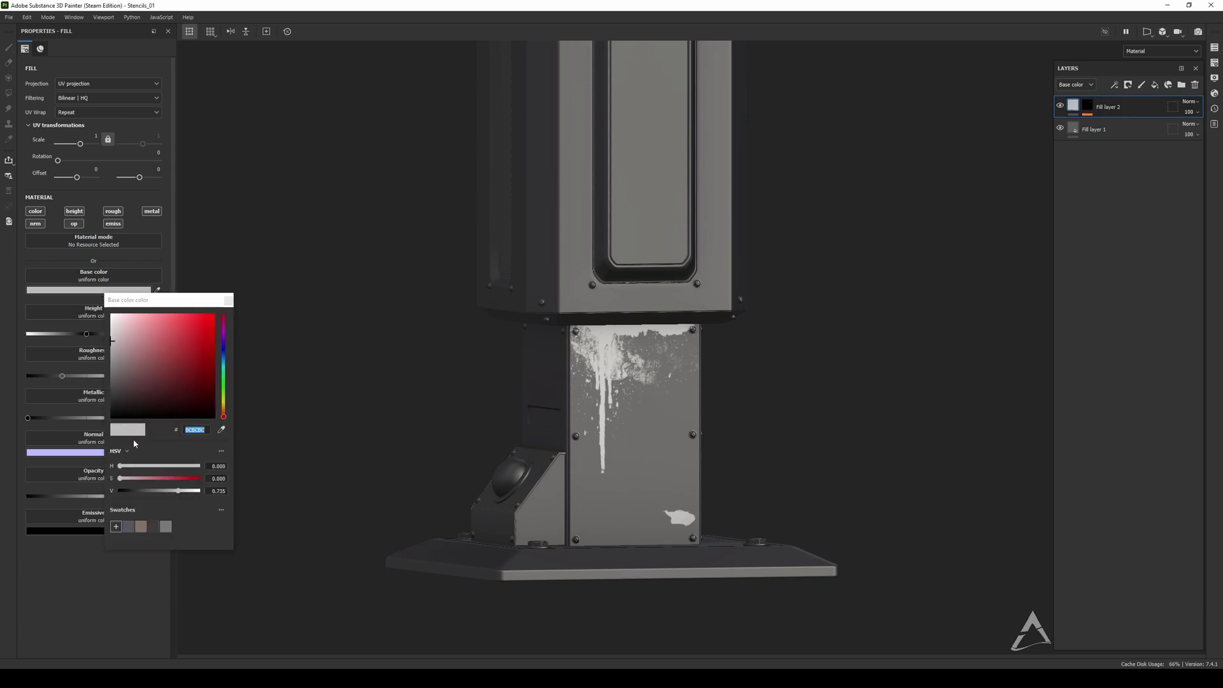
left_click_drag(225, 413, 224, 408)
left_click(144, 384)
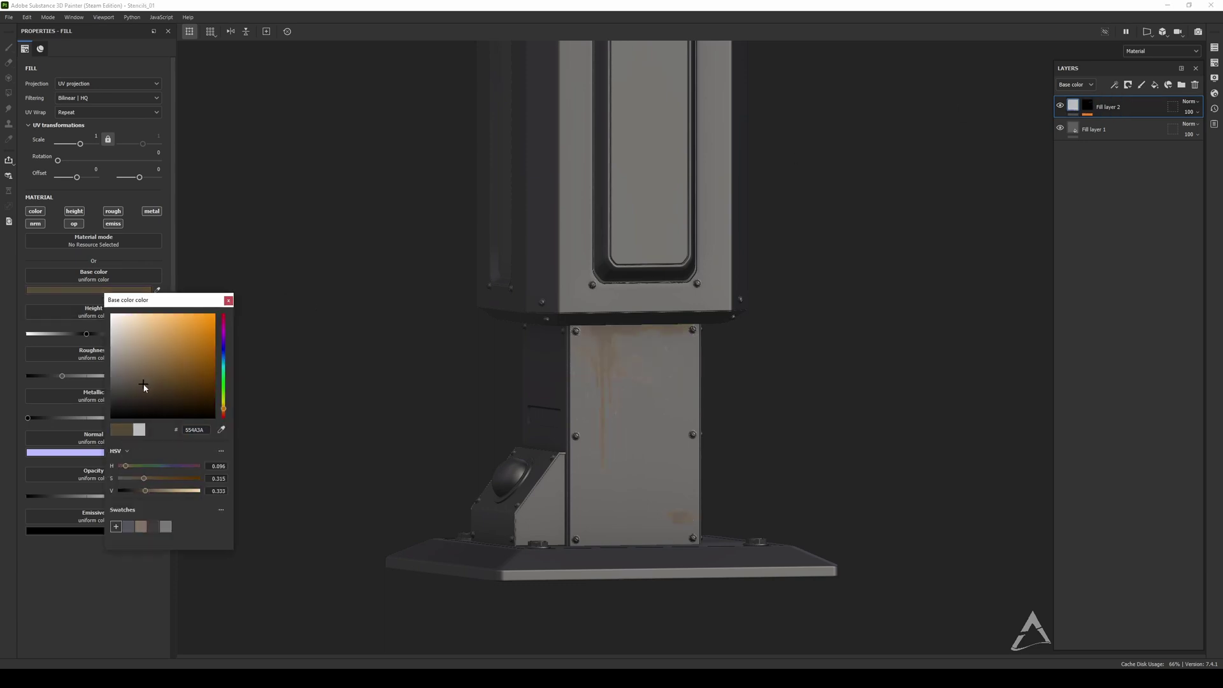
left_click_drag(141, 385, 139, 384)
left_click_drag(408, 382, 388, 348, "alt")
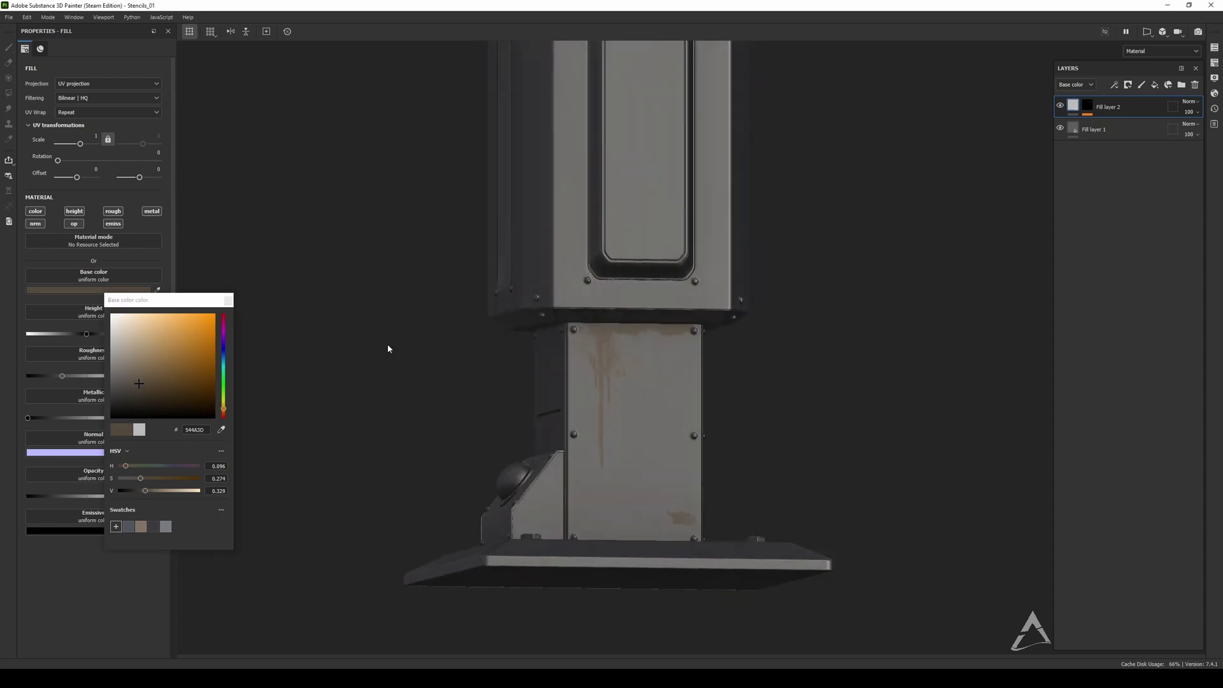
left_click(143, 392)
left_click_drag(136, 390, 137, 390)
mouse_move(661, 319)
left_mouse_down("alt")
mouse_move(726, 287)
mouse_move(622, 336)
mouse_move(669, 312)
left_mouse_up("alt")
scroll(622, 336, "up", 2)
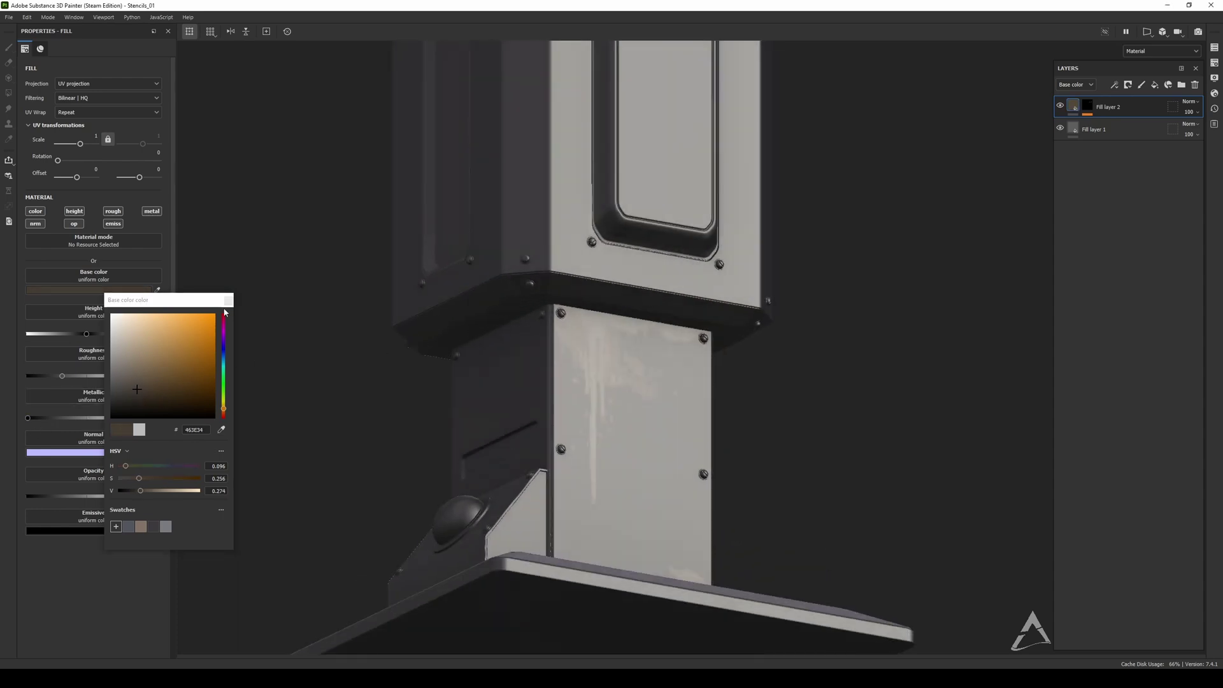
Step: Raise the roughness of Fill layer 2 to about 0.6
mouse_move(62, 376)
left_mouse_down()
mouse_move(127, 376)
mouse_move(99, 374)
left_mouse_up()
left_click_drag(732, 191, 726, 265, "alt")
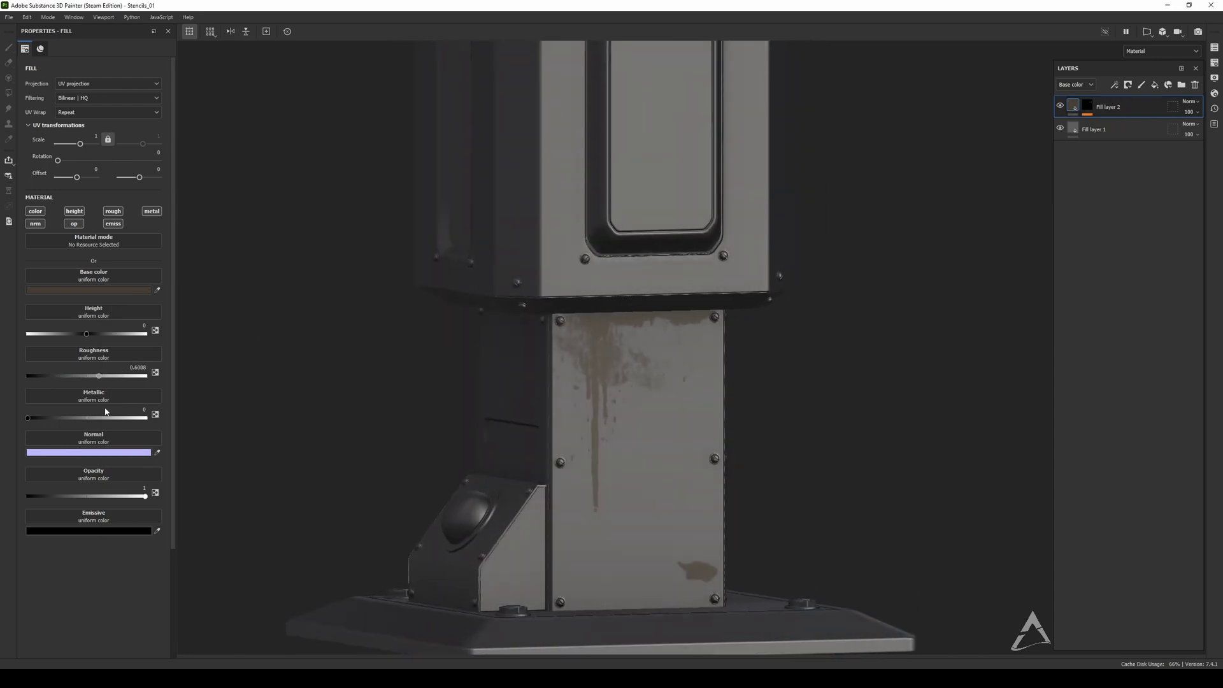
left_click_drag(87, 335, 84, 334)
left_click(135, 329)
type("0")
key("Return")
scroll(641, 340, "down", 3)
scroll(603, 325, "up", 3)
left_click_drag(641, 341, 592, 265, "alt")
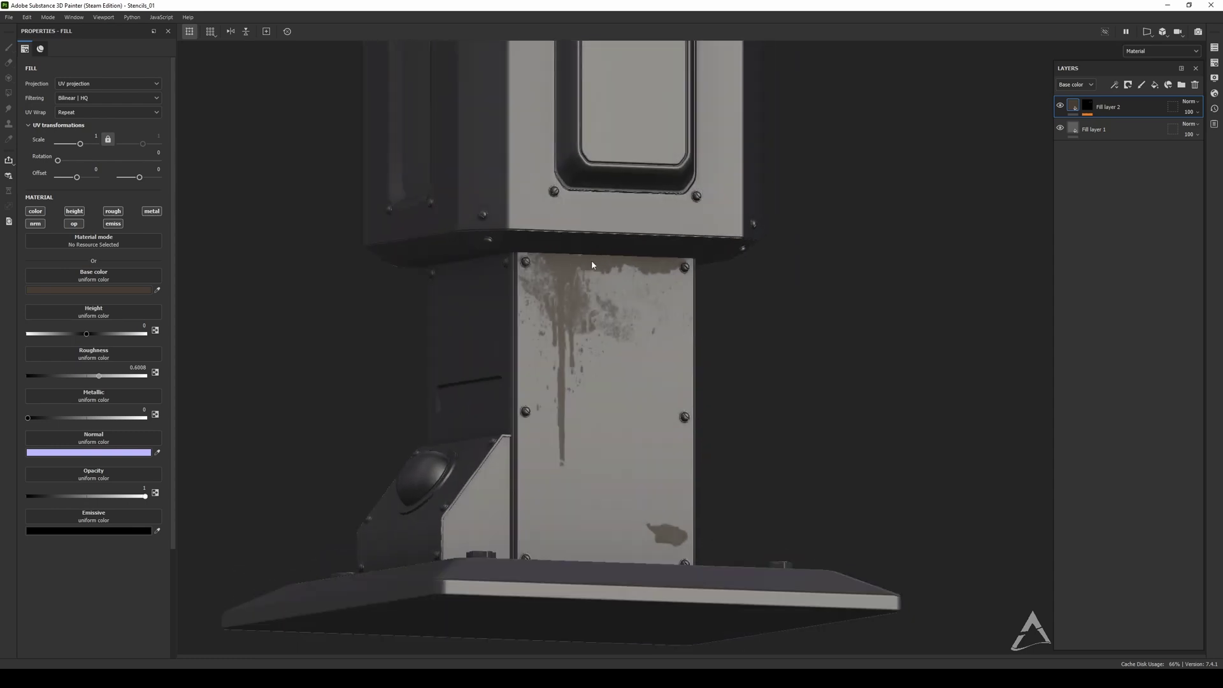
left_click_drag(697, 247, 641, 276, "alt")
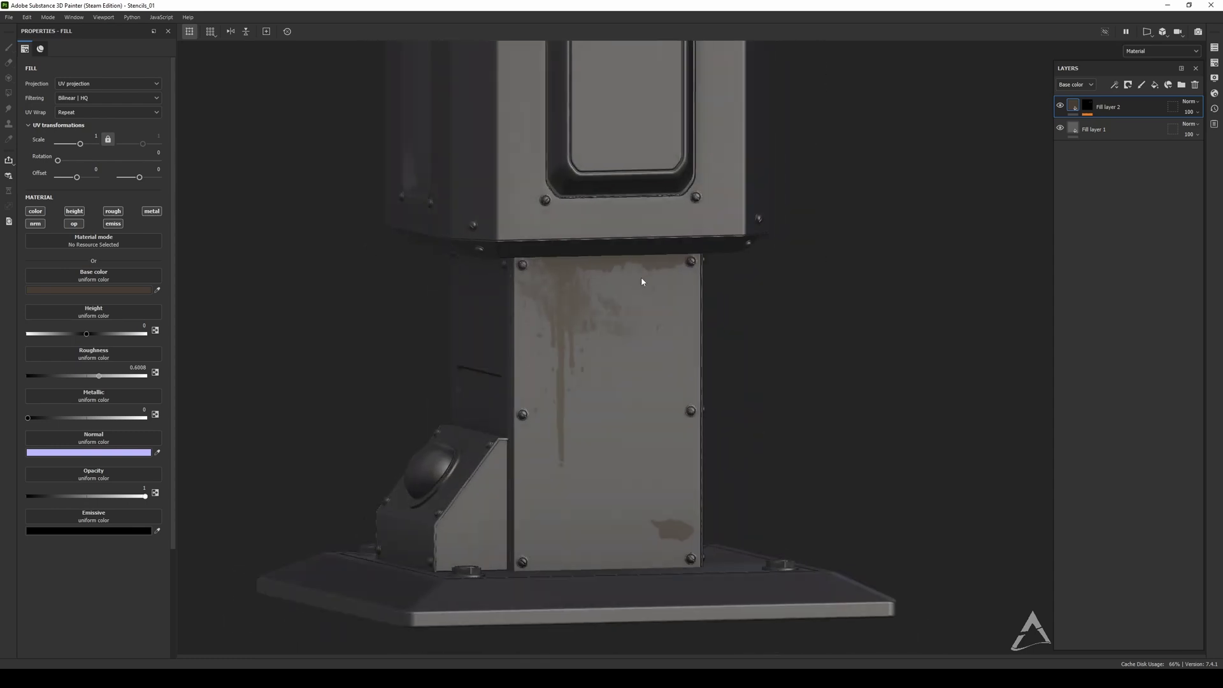
Step: Add a fill effect to the mask of Fill layer 2
left_click(1090, 107)
right_click(1095, 110)
right_click(1096, 109)
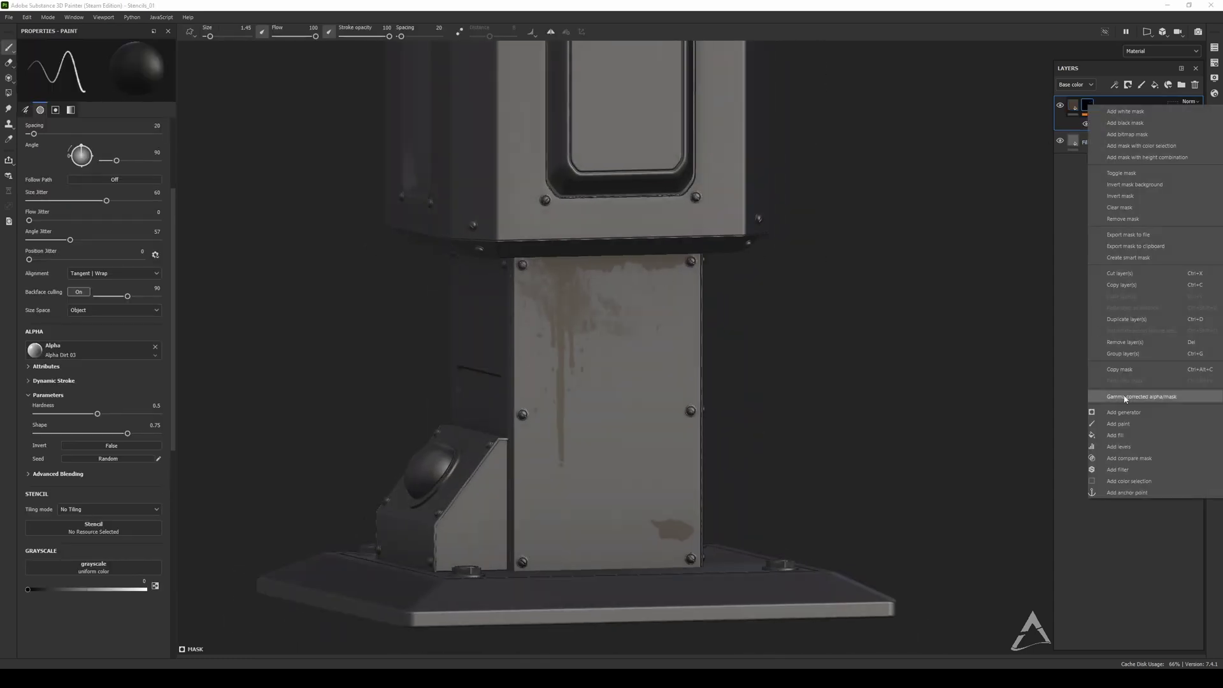
left_click(1126, 433)
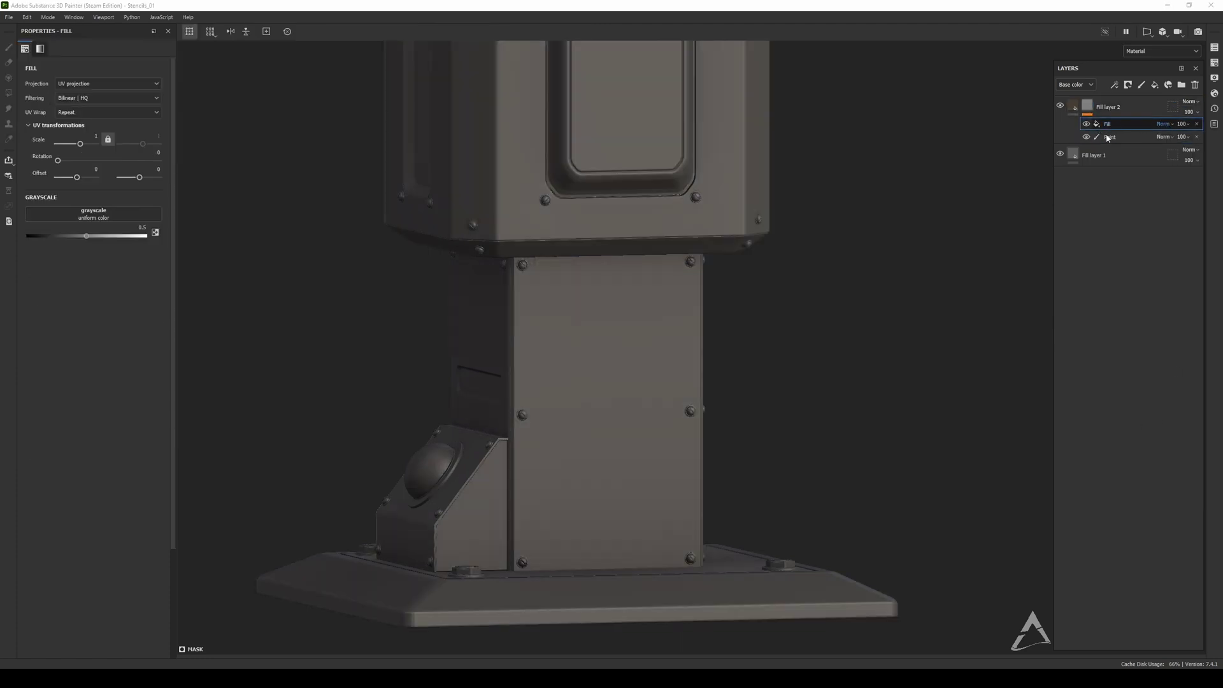
Step: Set the mask fill to tri-planar projection and assign the Grunge Wipe Leaky texture as its grayscale
left_click(60, 88)
left_click(83, 102)
left_click(83, 226)
type("GRUNGE")
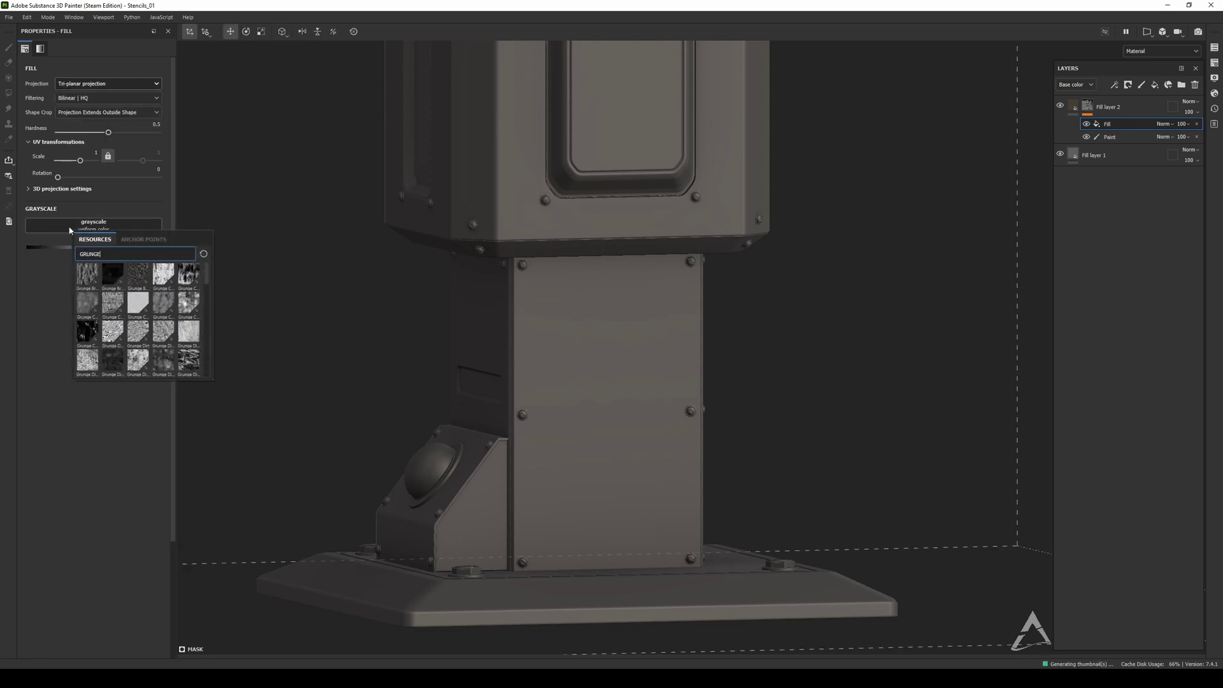
scroll(141, 281, "down", 5)
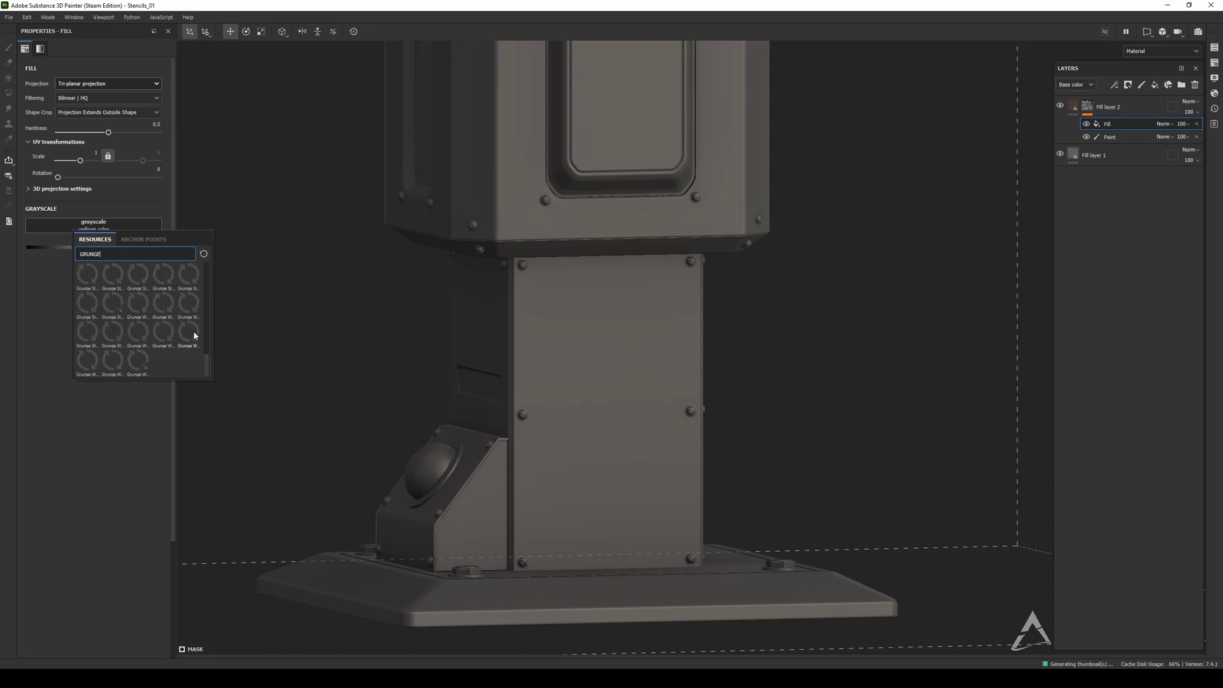
left_click(189, 332)
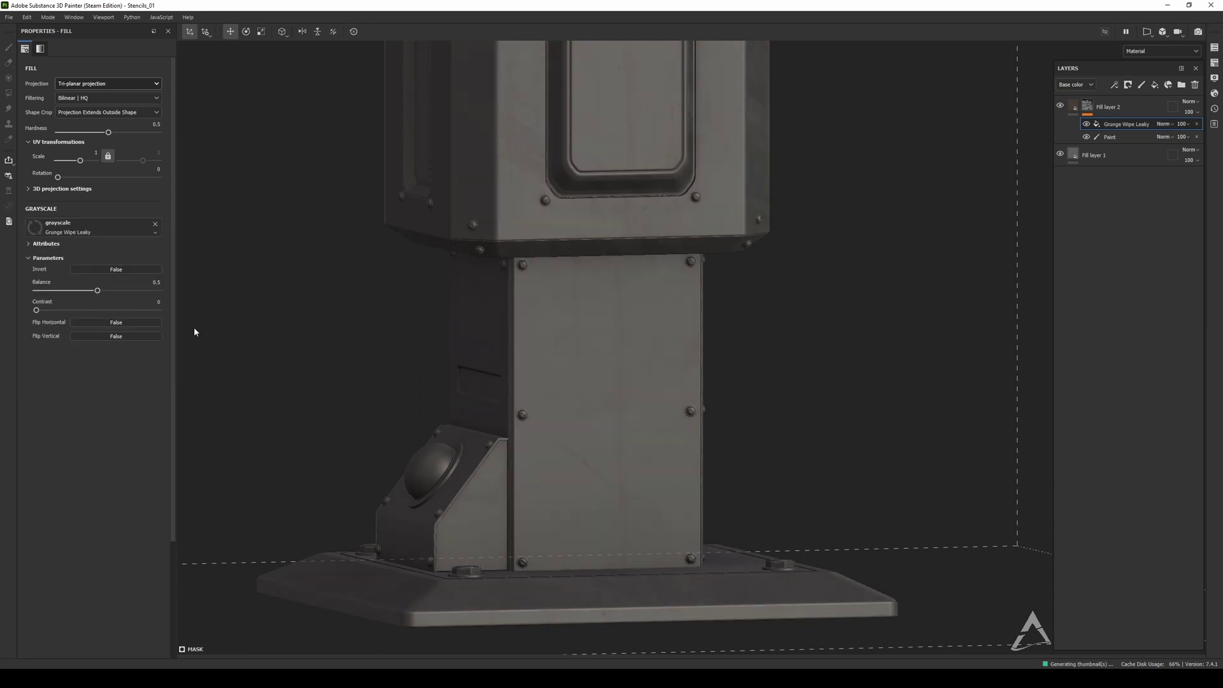
Step: Blend the Grunge Wipe Leaky fill with Subtract and set its balance to 0.54 and contrast to 0.56
left_click(1164, 124)
left_click(1175, 233)
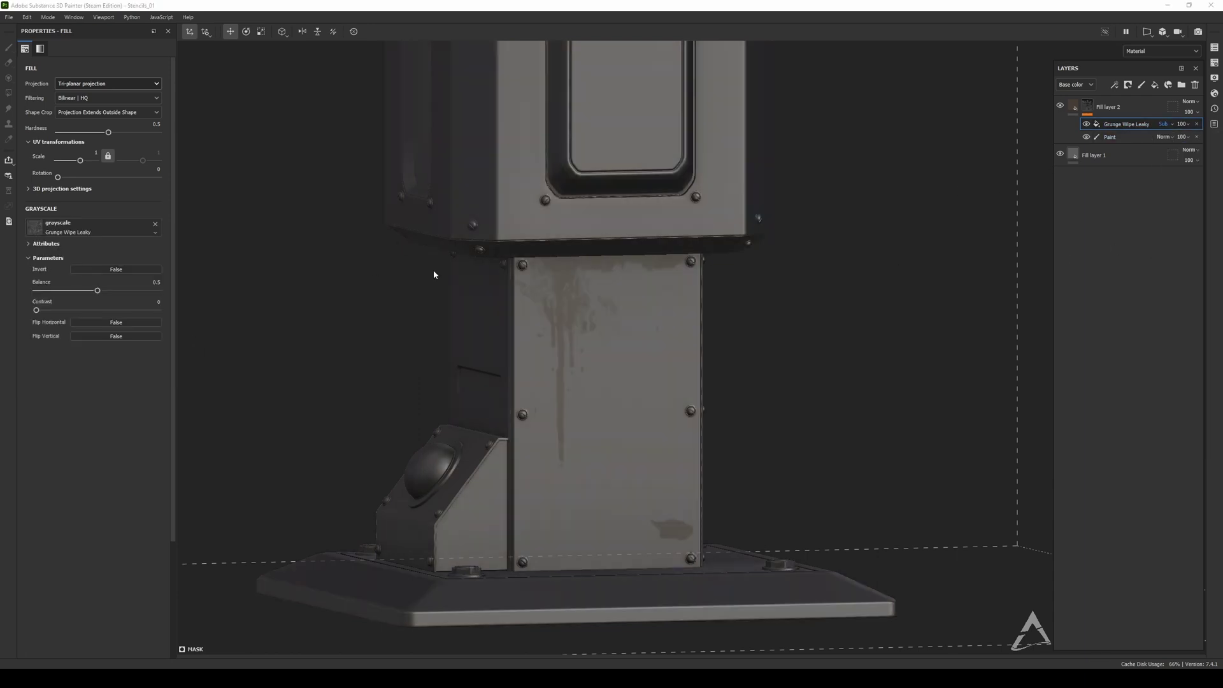
mouse_move(87, 292)
left_mouse_down()
mouse_move(111, 292)
mouse_move(86, 291)
left_mouse_up()
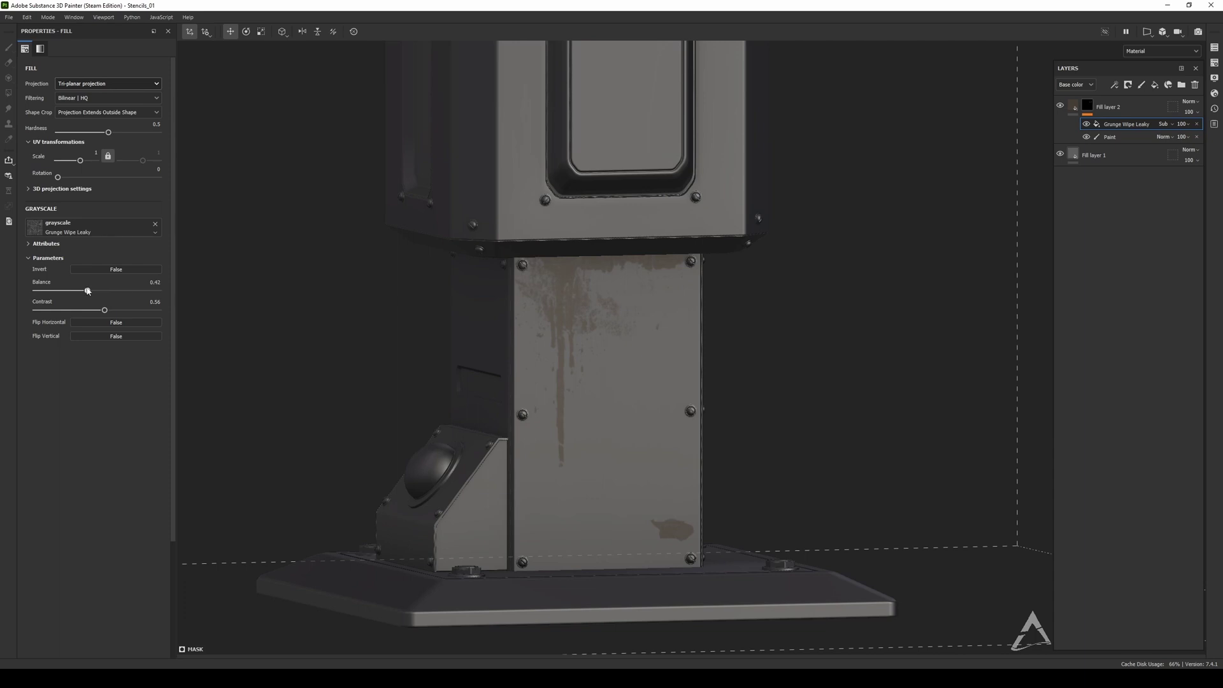
mouse_move(648, 243)
left_mouse_down("alt")
mouse_move(590, 272)
mouse_move(631, 272)
mouse_move(572, 270)
mouse_move(560, 286)
mouse_move(571, 313)
left_mouse_up("alt")
right_click(571, 314)
mouse_move(746, 269)
right_mouse_down("shift")
mouse_move(571, 295)
mouse_move(665, 284)
right_mouse_up("shift")
Step: Inspect the brown drips on the lower plate against the whole post, from the base up to the upper panels
scroll(618, 283, "down", 4)
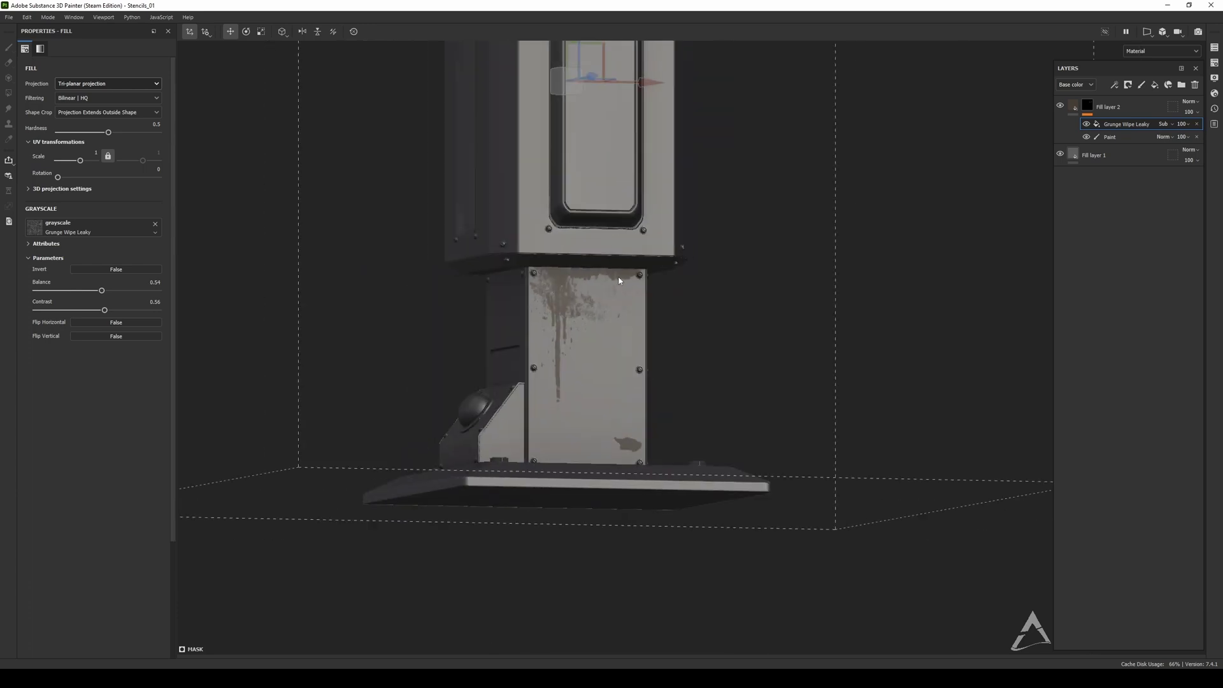
middle_click_drag(606, 153, 625, 280, "alt")
left_click_drag(625, 267, 650, 281, "alt")
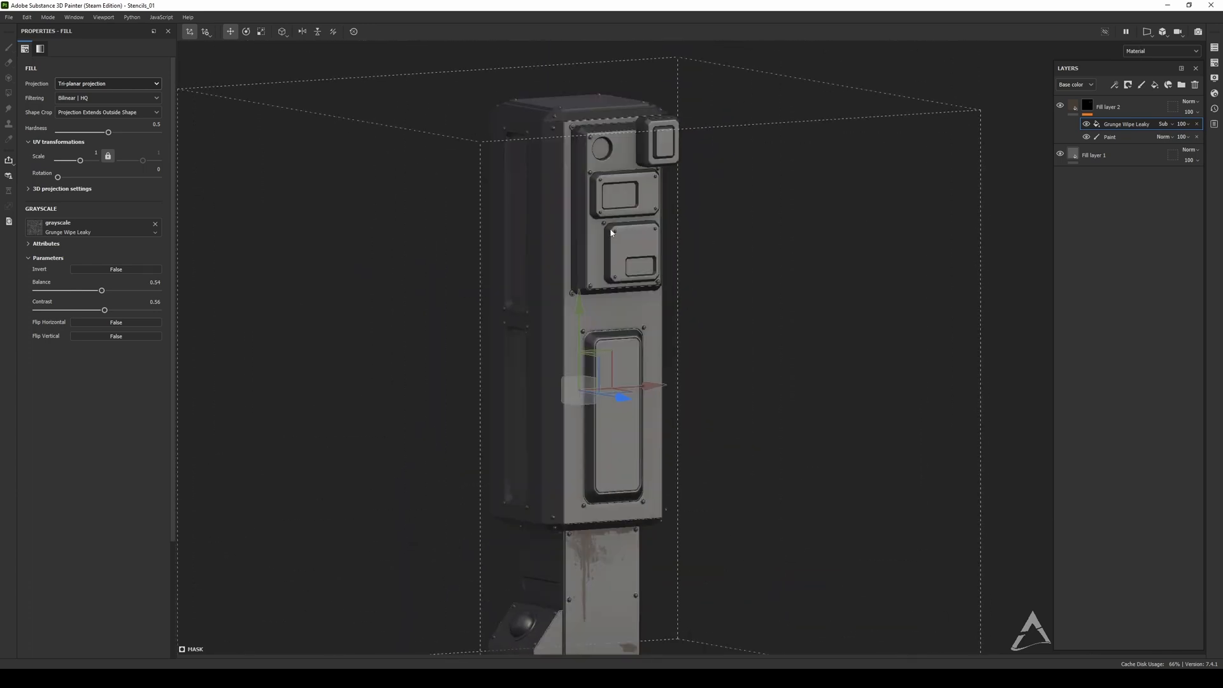
scroll(599, 236, "up", 5)
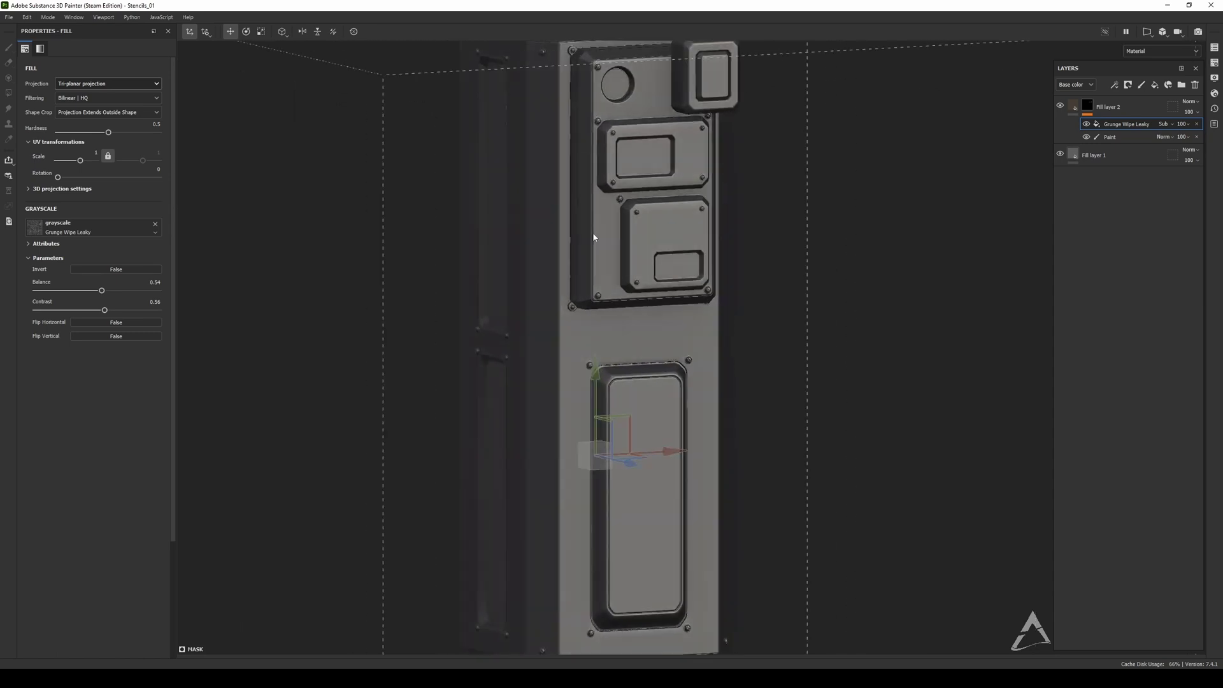
scroll(590, 261, "down", 5)
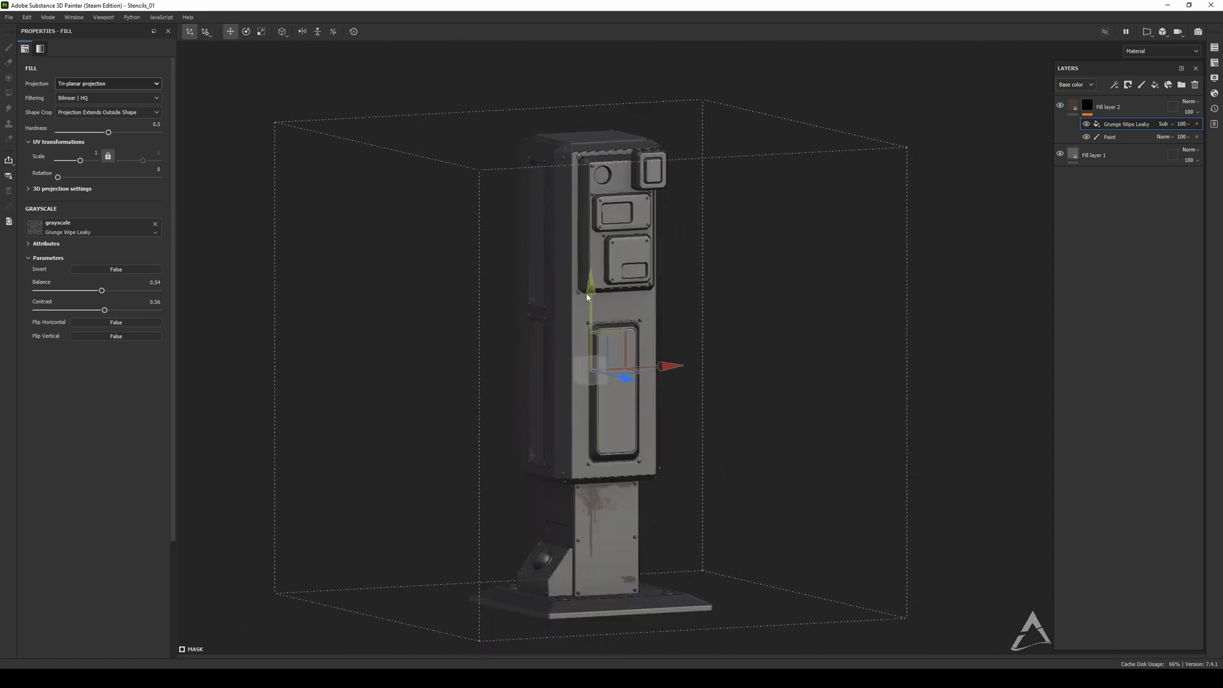
scroll(639, 284, "up", 4)
Step: Save the Stencils_01 project and open the recent project ed_textures
left_click(10, 17)
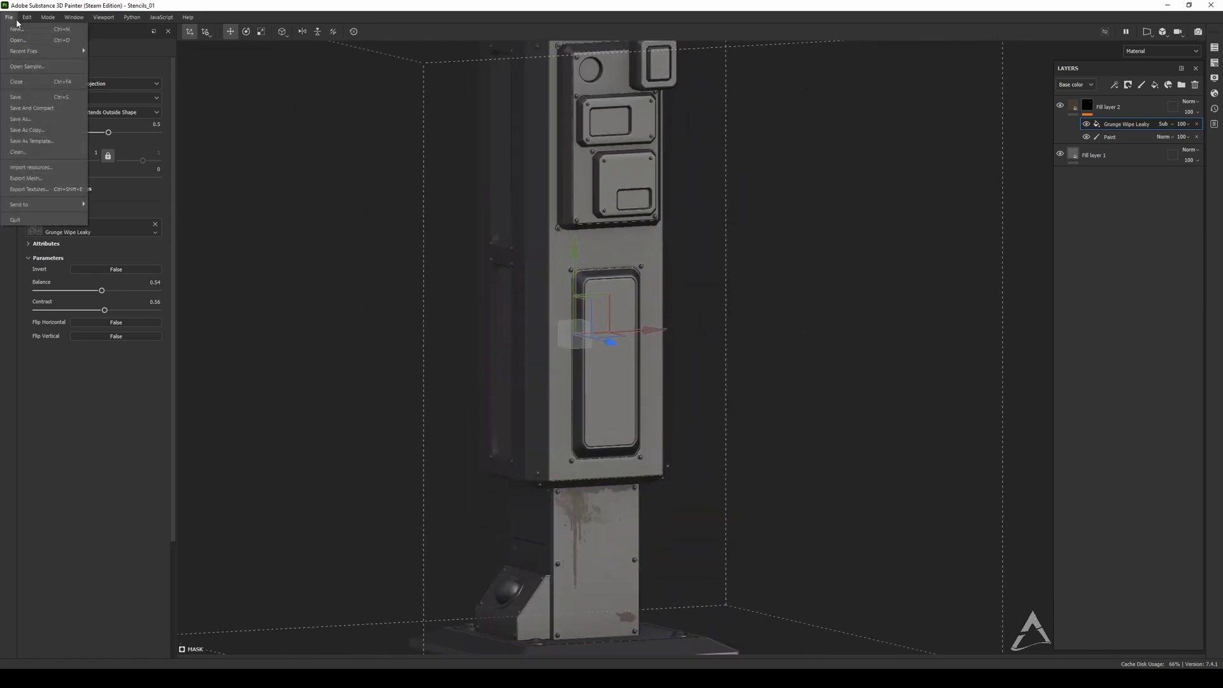
mouse_move(59, 57)
left_click(673, 82)
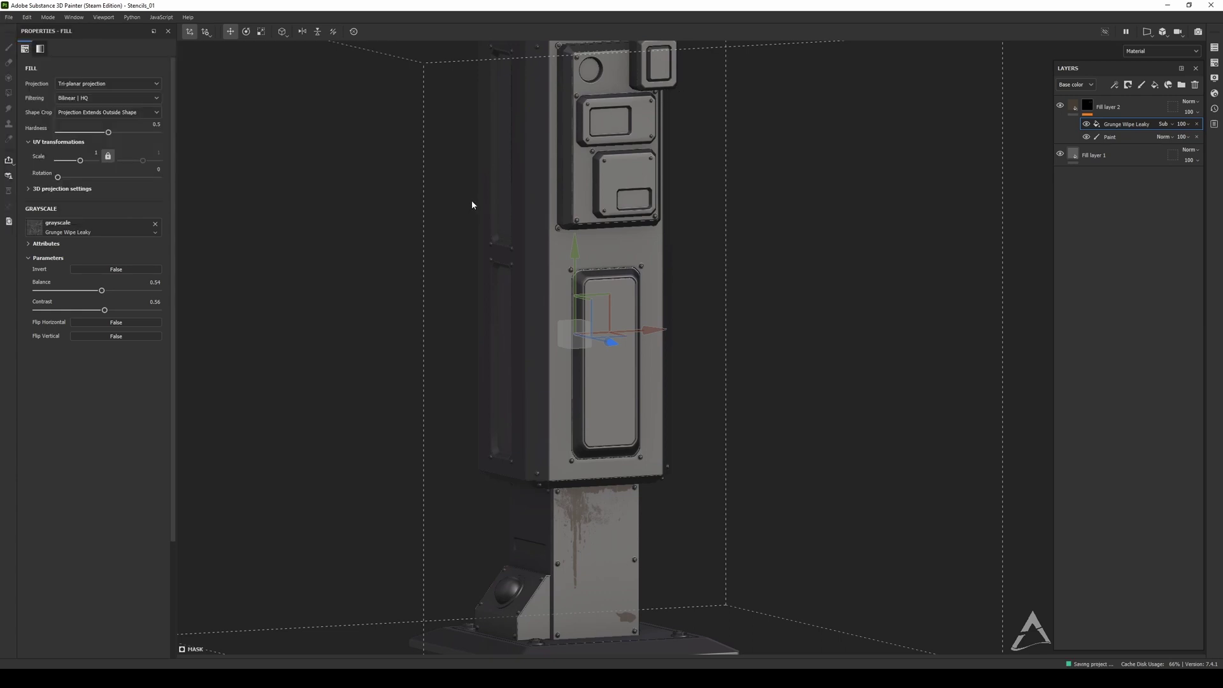
left_click(9, 18)
left_click(10, 18)
left_click(11, 19)
mouse_move(44, 51)
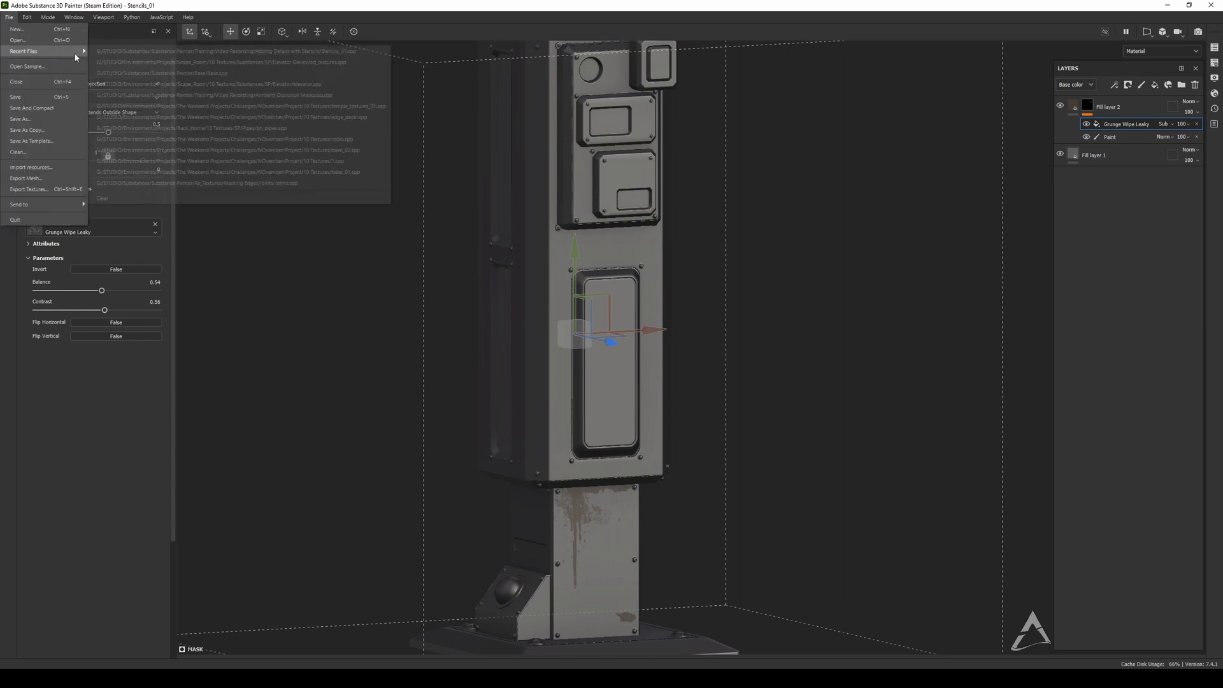
left_click(285, 60)
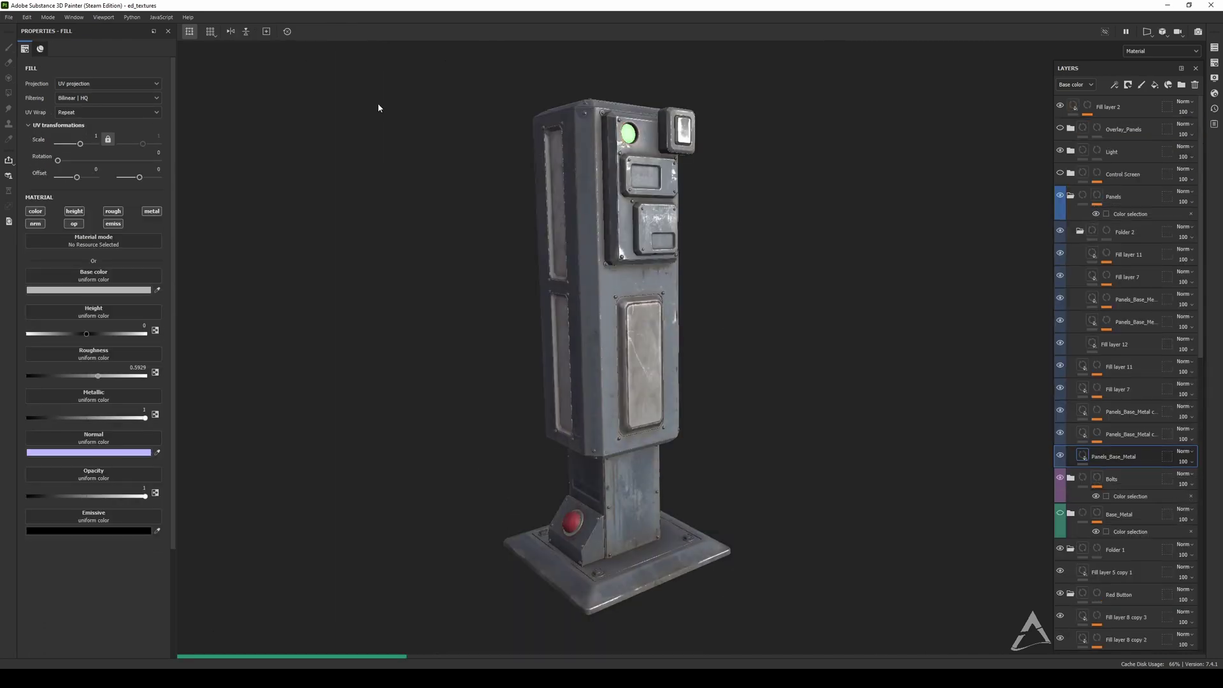
Step: Examine the wear, chips and leaks on the front panels and lower column of the finished post
left_click_drag(575, 190, 519, 265, "alt")
right_click_drag(592, 191, 714, 179, "alt")
middle_click_drag(714, 179, 649, 197, "alt")
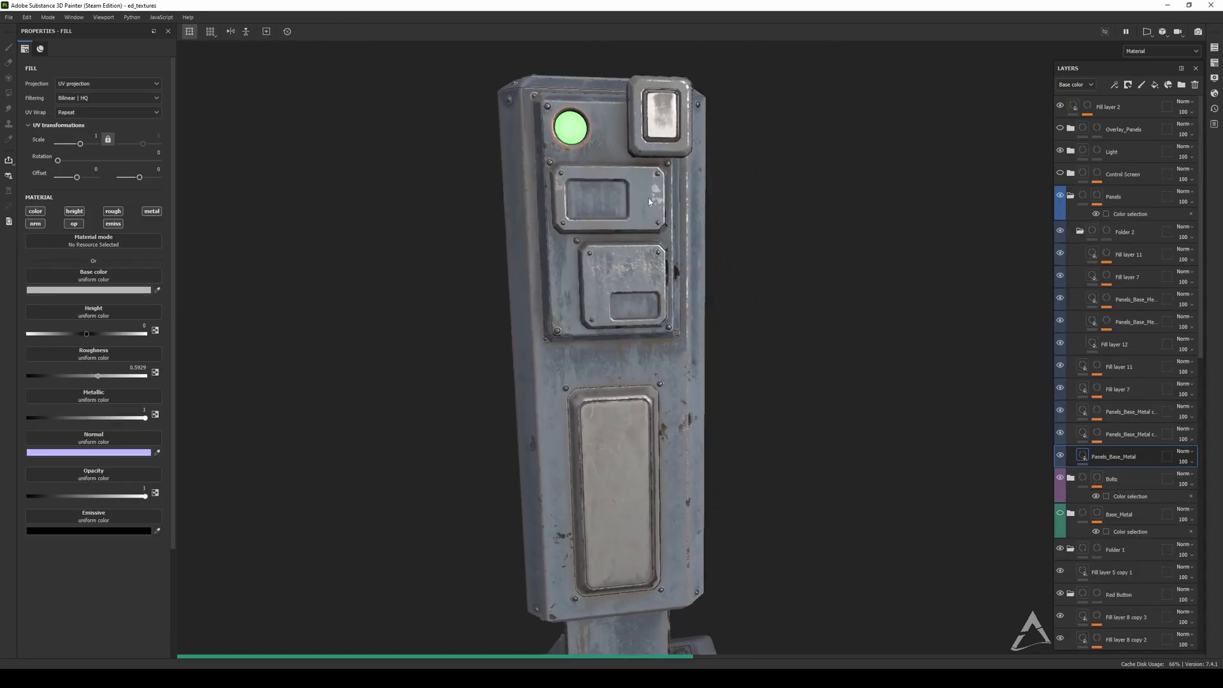
left_click_drag(663, 192, 723, 198, "alt")
middle_click_drag(613, 373, 623, 228, "alt")
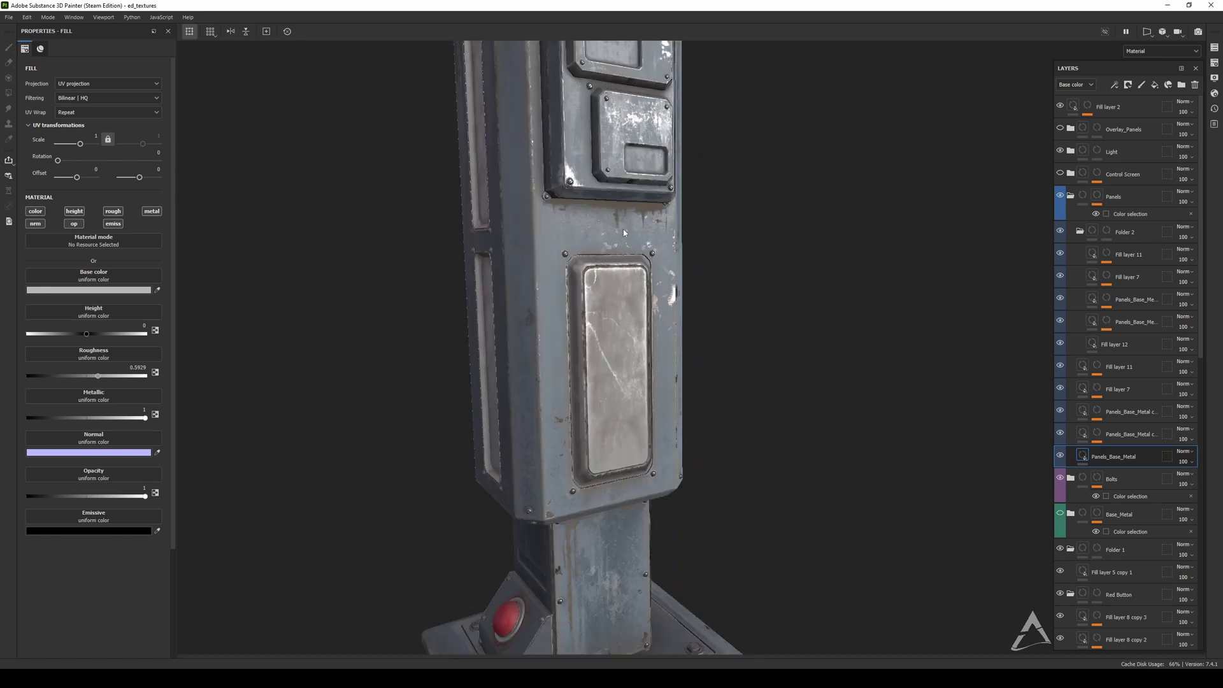
middle_click_drag(537, 567, 567, 458, "alt")
left_click_drag(567, 459, 625, 518, "alt")
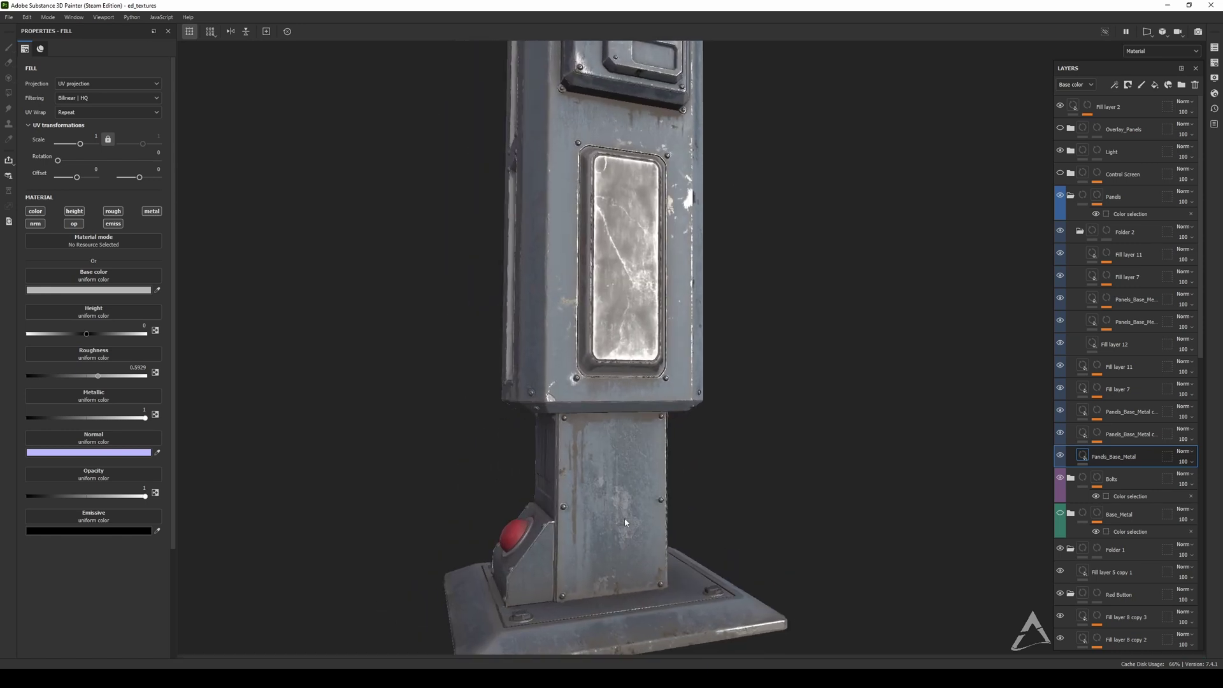
Step: Examine the finished post's side panels, edges and base from several angles for stencil-made damage details
scroll(573, 294, "down", 2)
middle_click_drag(573, 294, 596, 471, "alt")
left_click_drag(764, 399, 798, 365, "alt")
left_click_drag(578, 193, 544, 322, "alt")
right_click_drag(545, 321, 528, 324, "shift")
left_click_drag(527, 323, 570, 393, "alt")
middle_click_drag(571, 393, 583, 242, "alt")
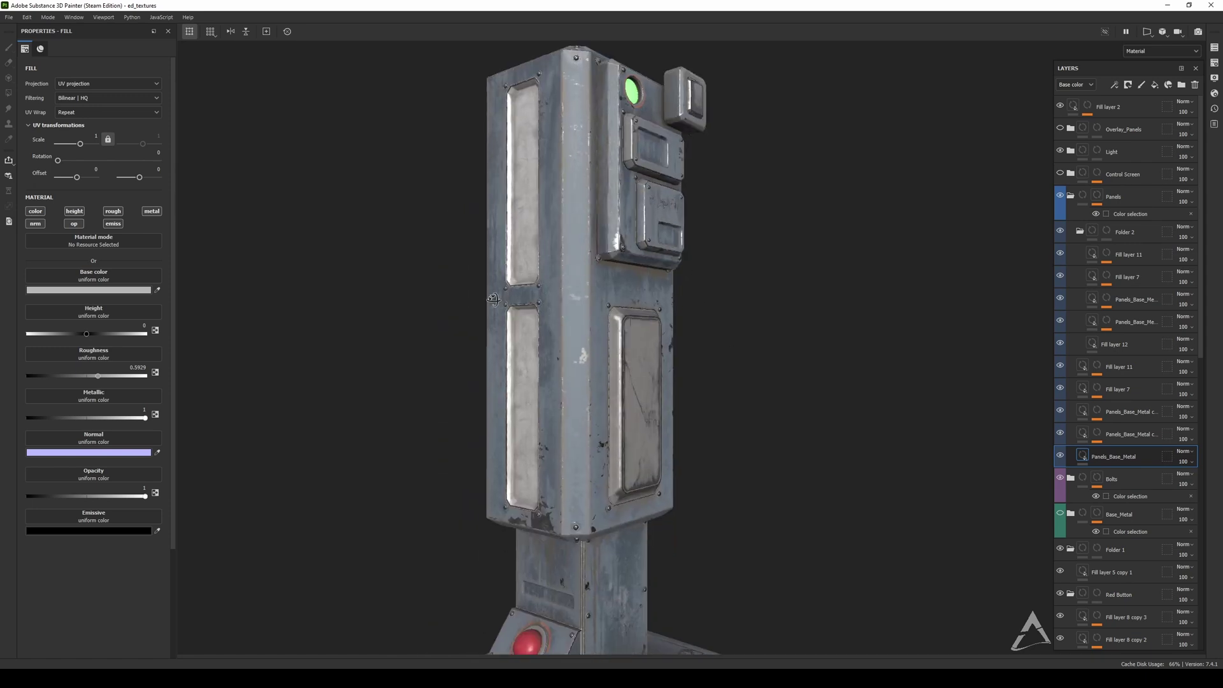
left_click_drag(727, 191, 648, 185, "alt")
middle_click_drag(649, 185, 631, 306, "alt")
right_click_drag(631, 306, 644, 304, "shift")
scroll(643, 304, "up", 1)
left_click_drag(643, 304, 615, 319, "alt")
scroll(648, 279, "down", 5)
scroll(604, 265, "up", 2)
middle_click_drag(614, 319, 576, 248, "alt")
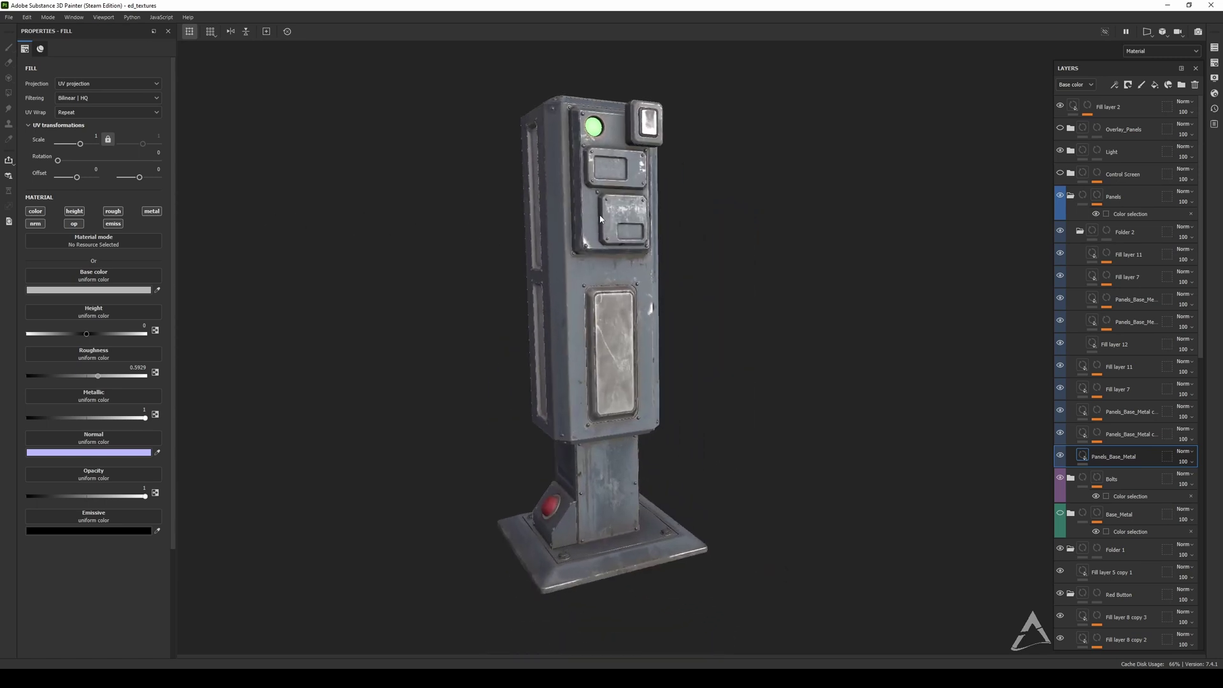
Step: Reopen the recent Stencils_01 project
left_click(9, 17)
mouse_move(29, 51)
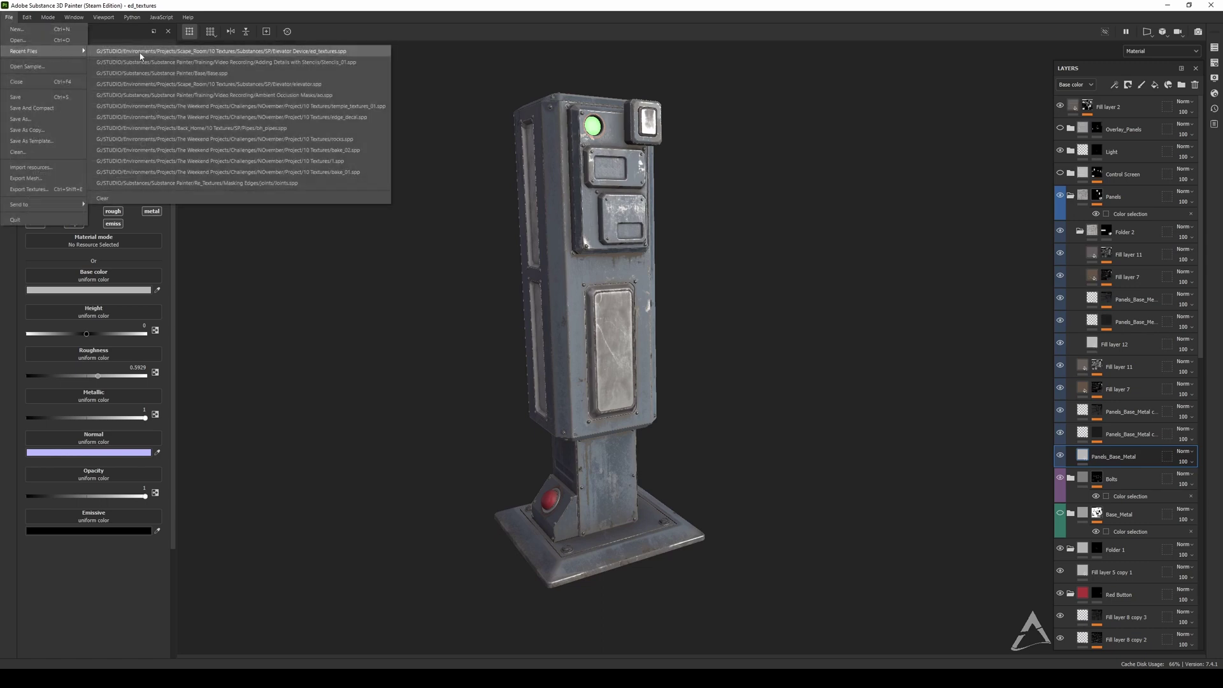
left_click(199, 63)
left_click(579, 354)
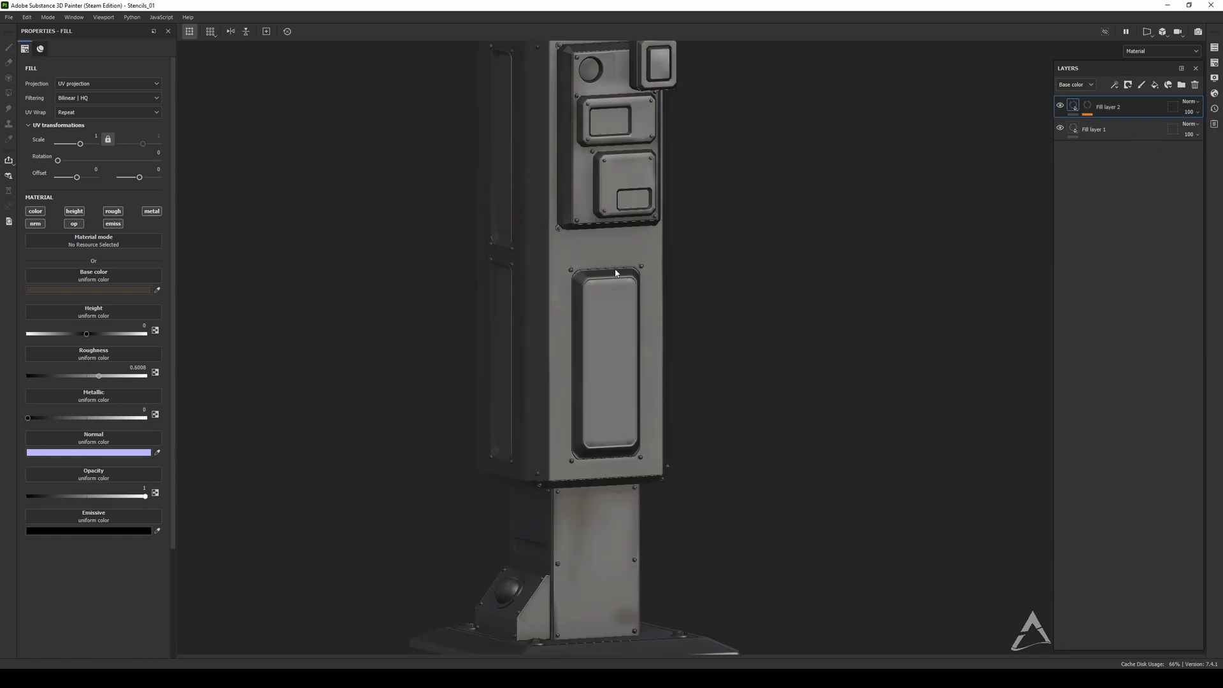
Step: Show the mask effects of Fill layer 2 and select its Paint effect, with the post's lower plate in view
middle_click_drag(615, 207, 629, 117, "alt")
scroll(617, 360, "up", 2)
middle_click_drag(617, 361, 617, 234, "alt")
left_click_drag(617, 235, 700, 273, "alt")
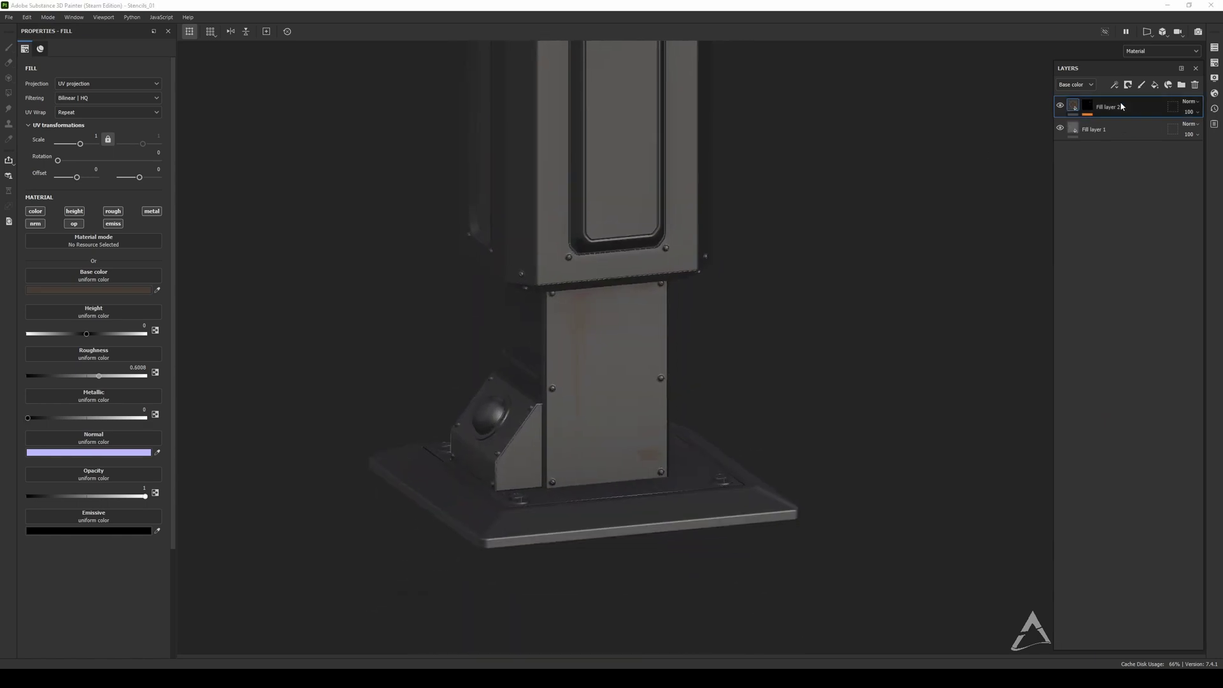
left_click(1087, 108)
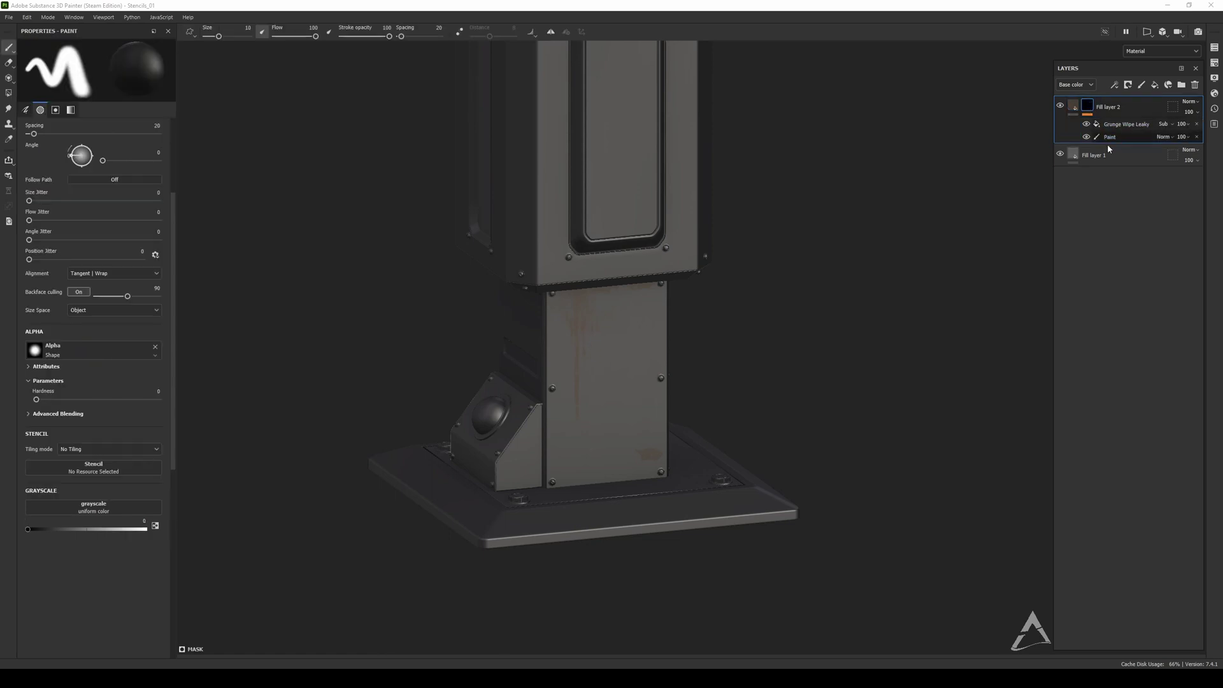
right_click(1088, 107)
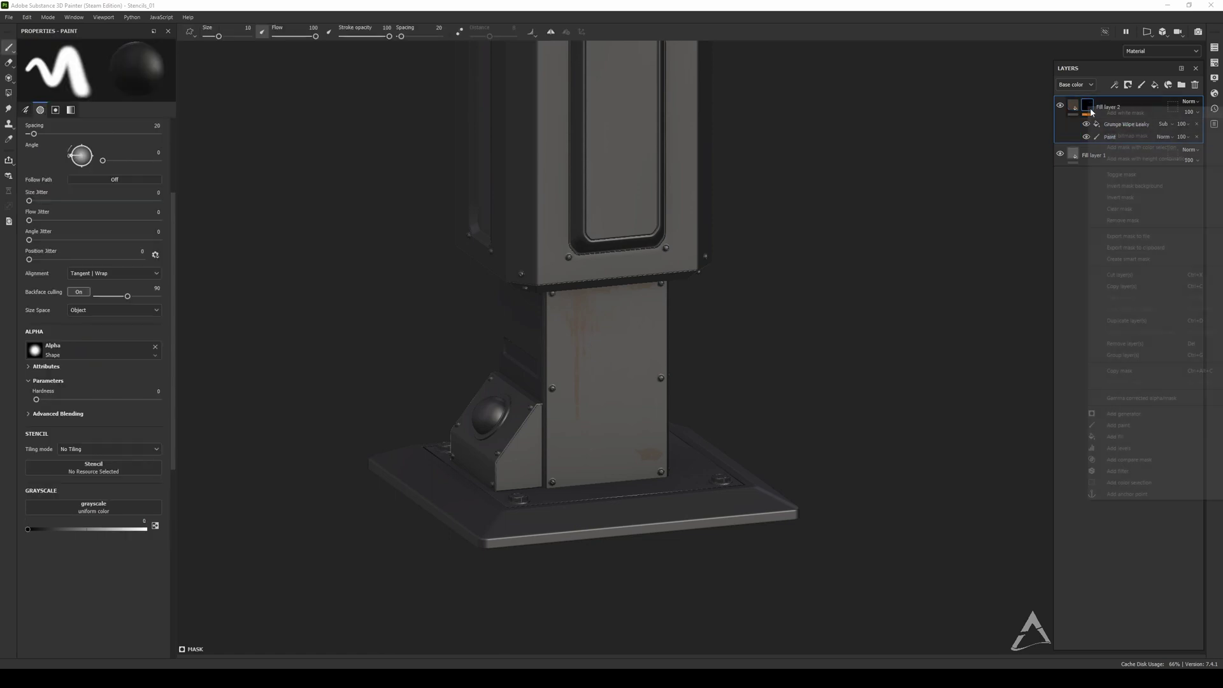
left_click(1122, 430)
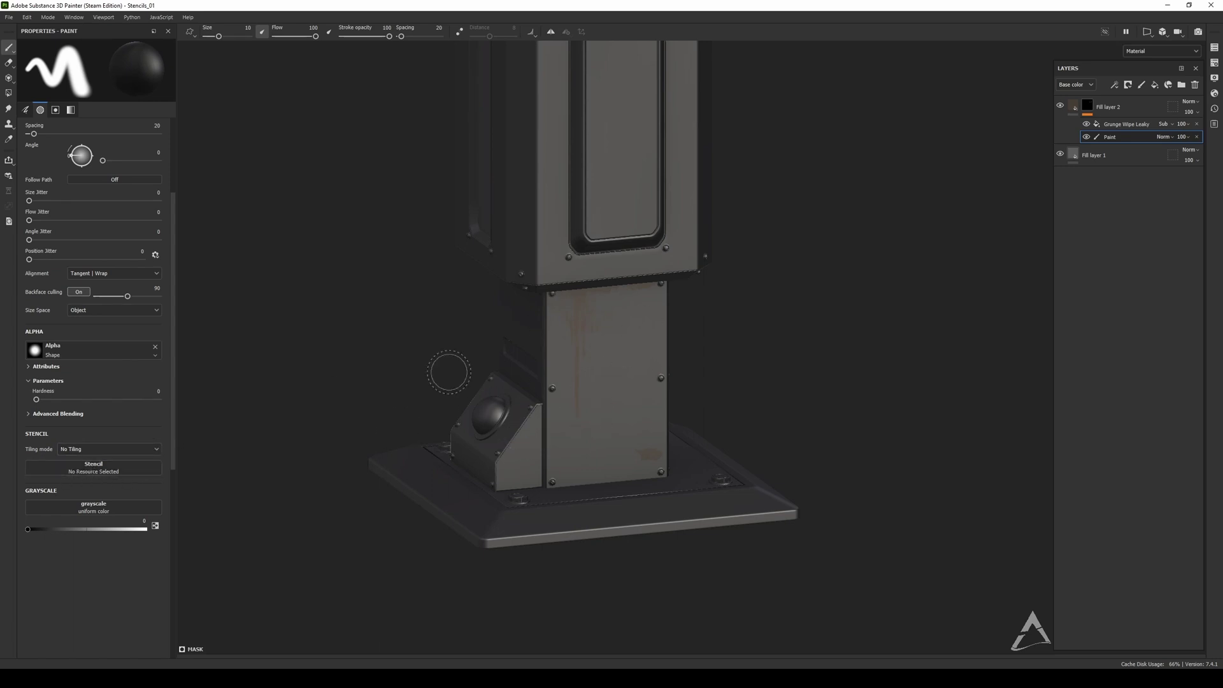
left_click_drag(639, 355, 583, 273, "alt")
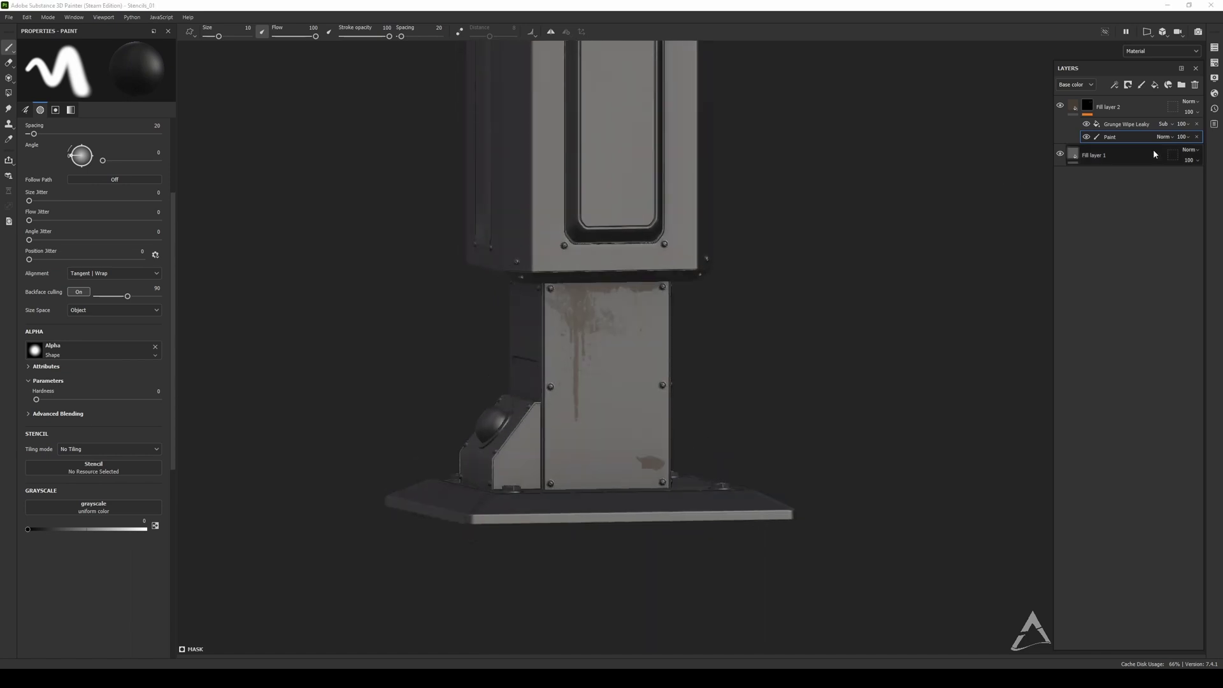